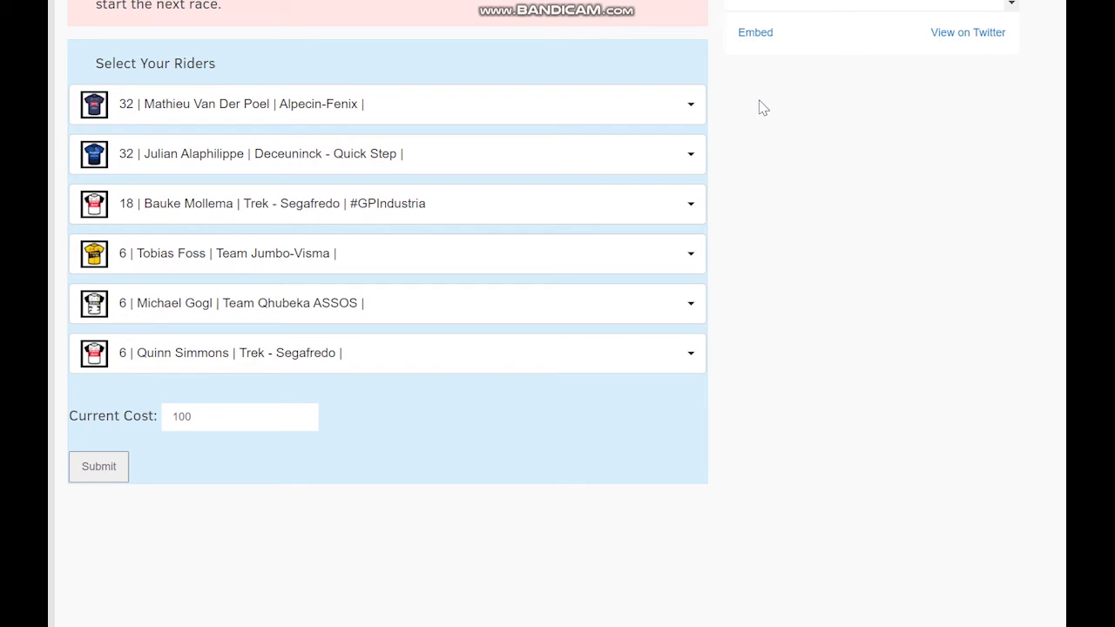
Set the first rider slot to Giulio Ciccone of Trek - Segafredo, from the 18-cost #GPIndustria riders.
left_click(685, 111)
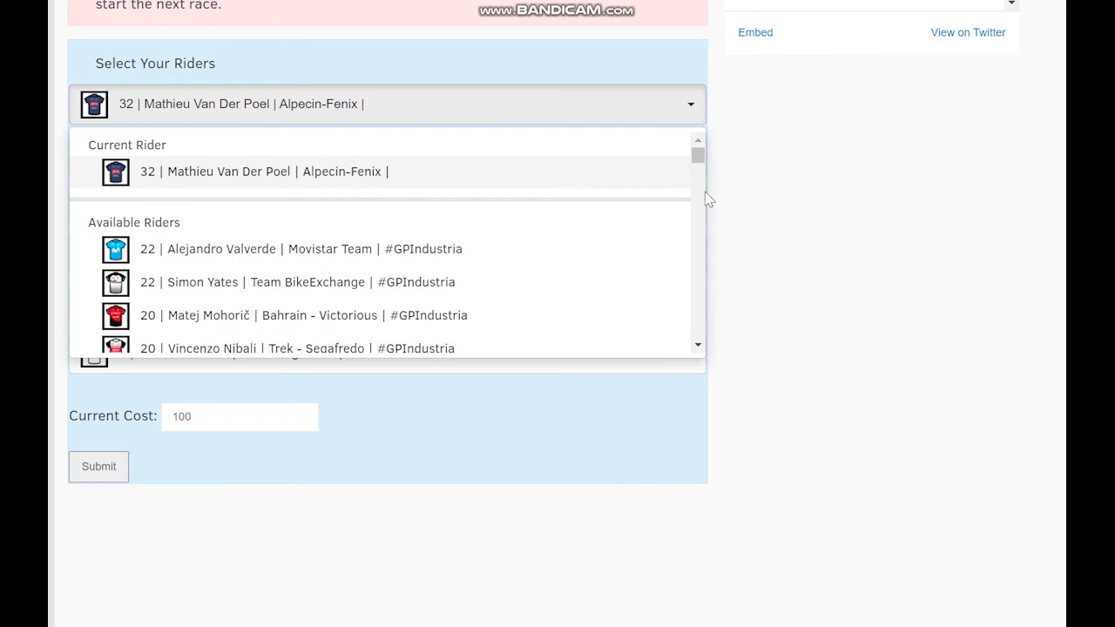
left_click(699, 345)
left_click(699, 345)
left_click(699, 344)
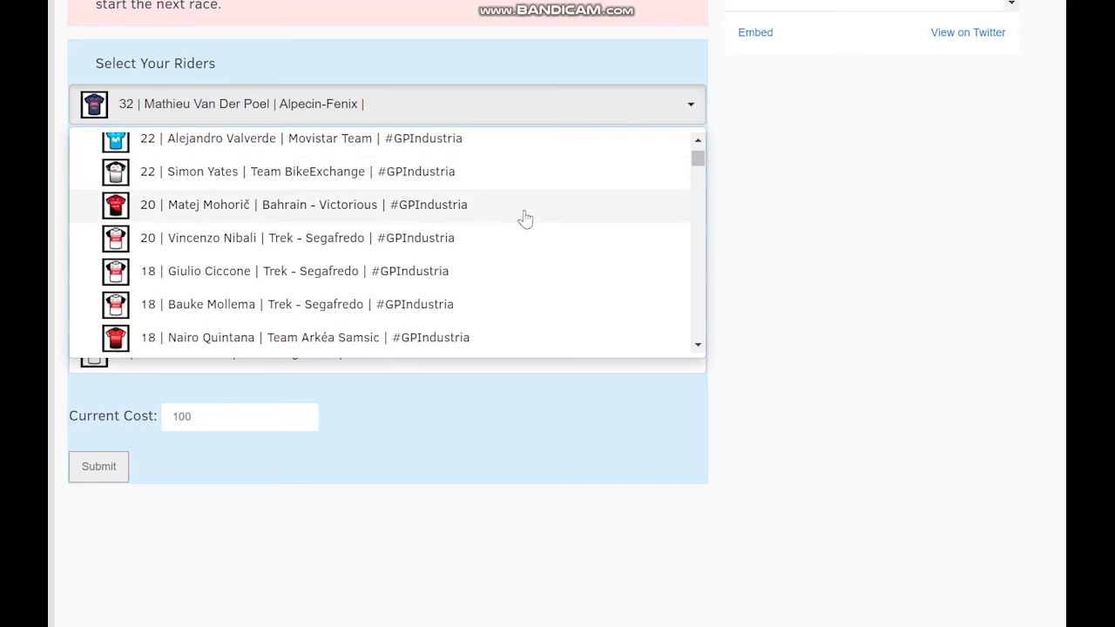
left_click(508, 281)
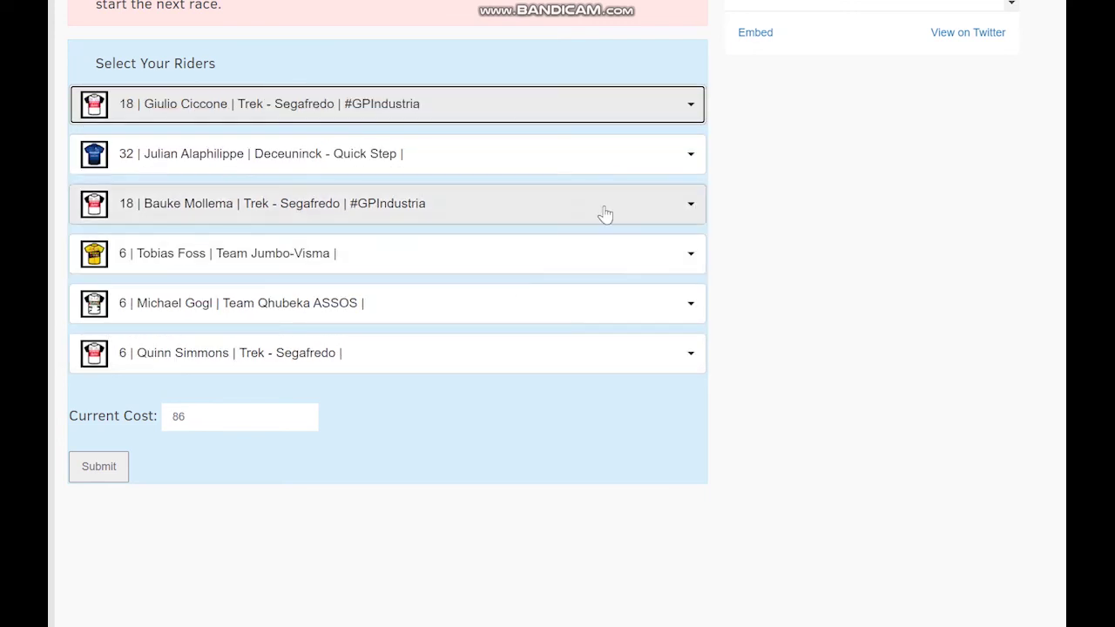
left_click(691, 115)
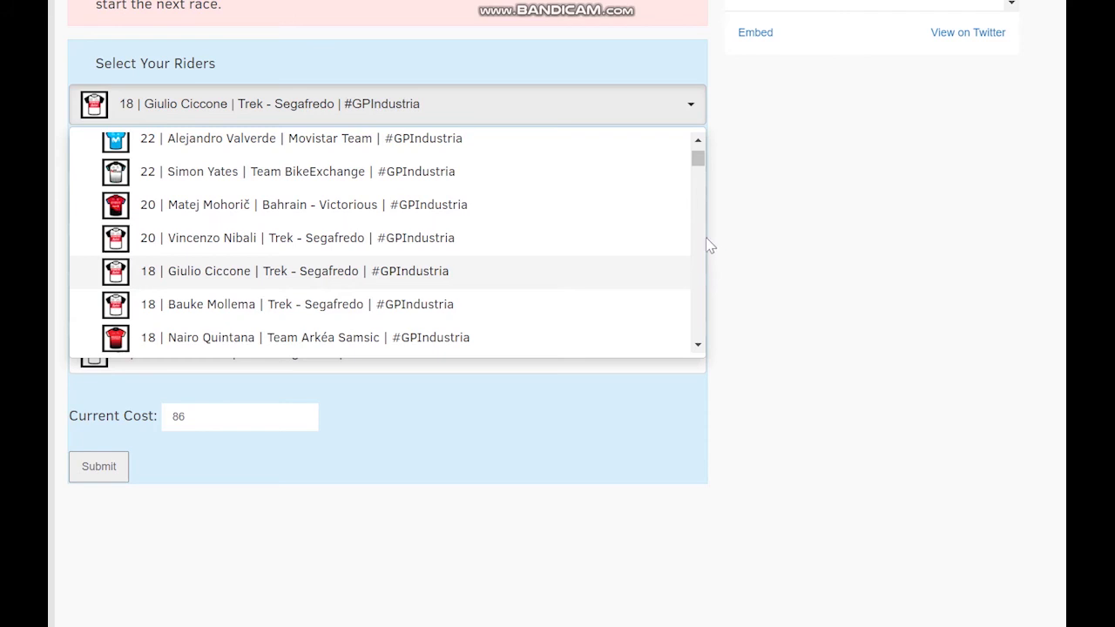
left_click(697, 347)
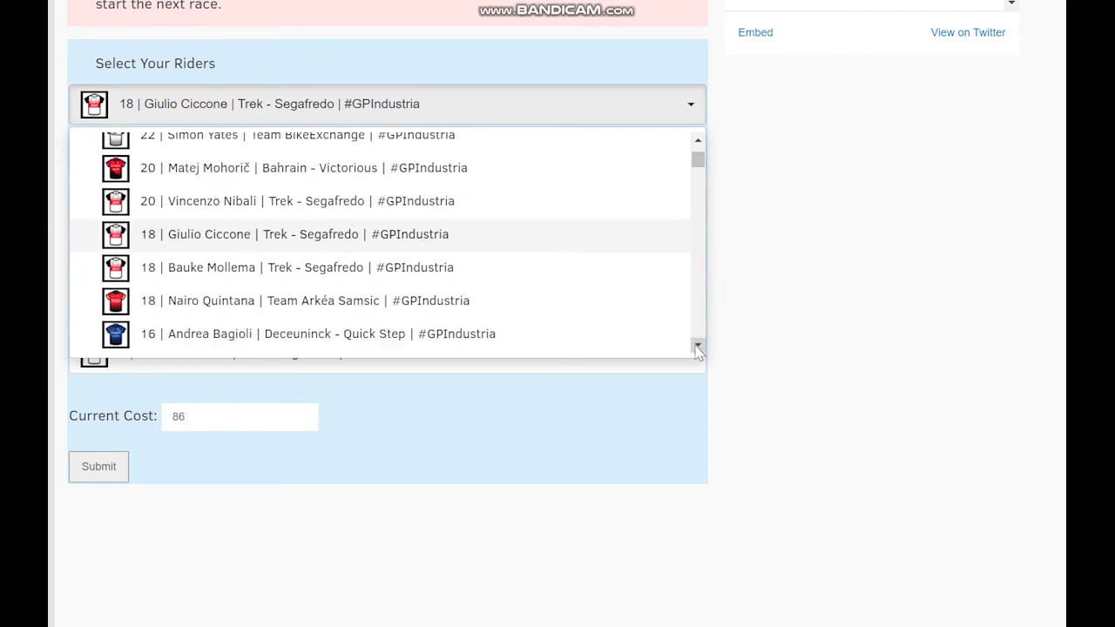
left_click(698, 347)
left_click(698, 347)
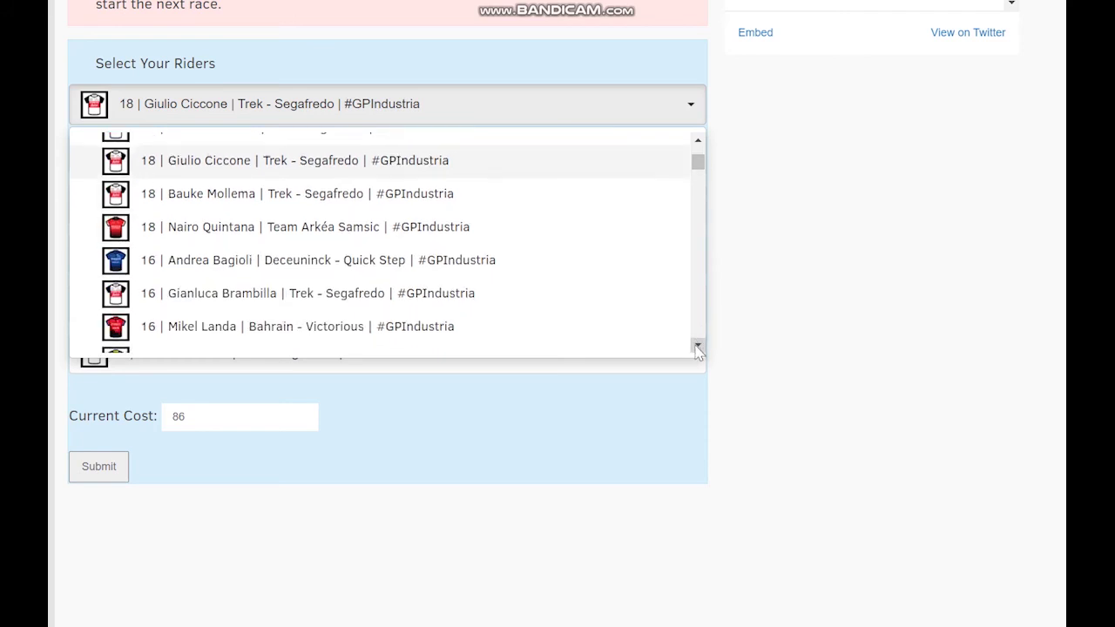
left_click(592, 114)
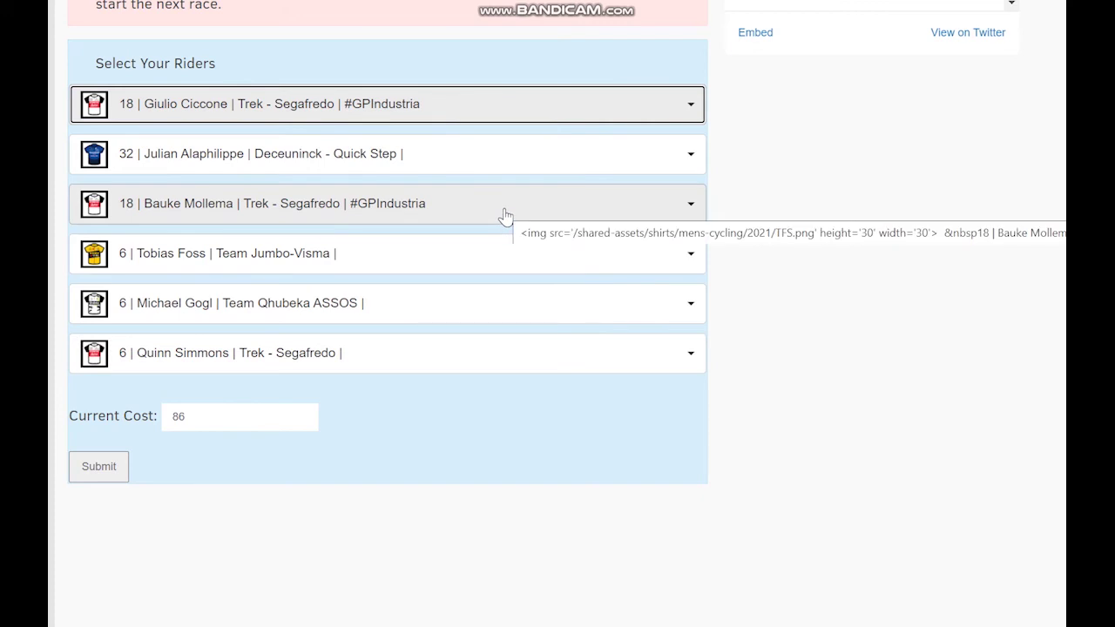
Set the second rider slot to Andrea Bagioli of Deceuninck - Quick Step, from the 16-cost #GPIndustria riders.
left_click(562, 171)
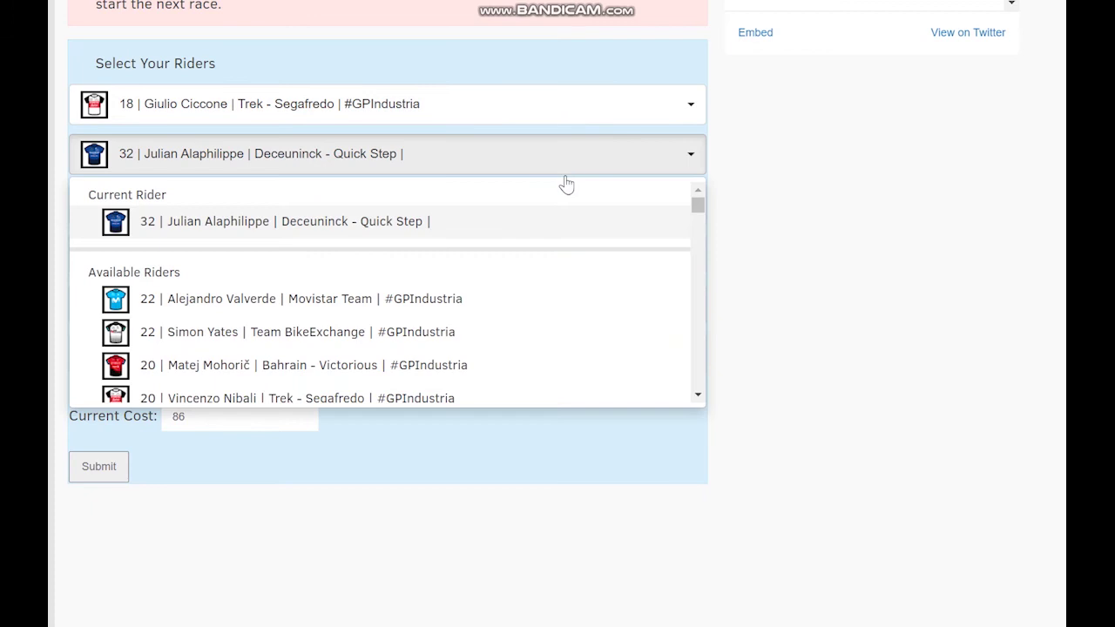
left_click(697, 394)
left_click(697, 394)
left_click(698, 394)
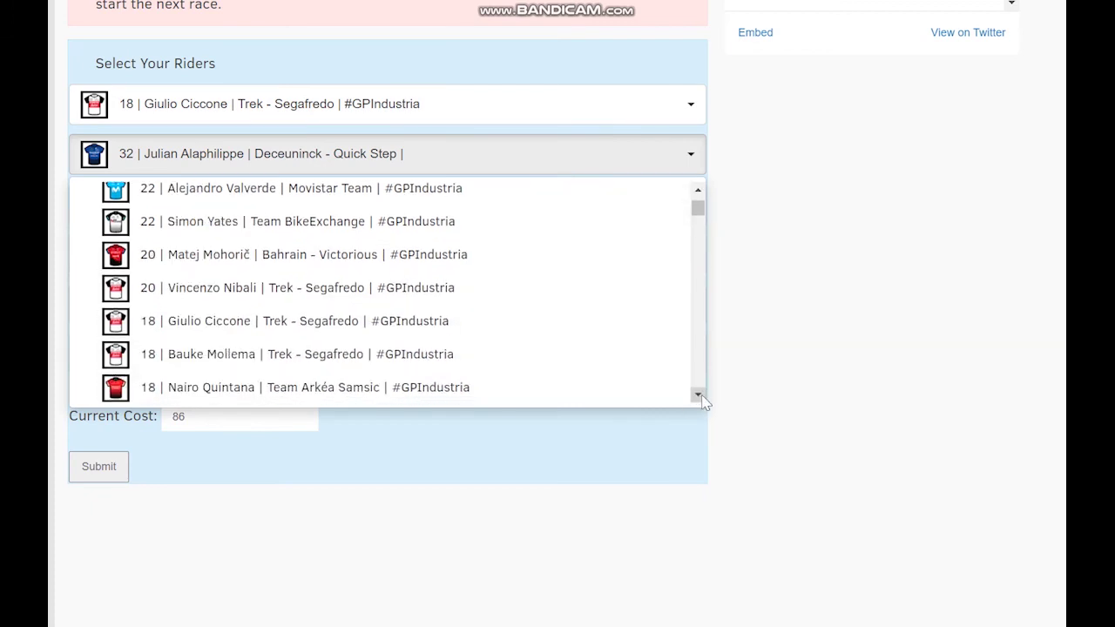
left_click(702, 397)
left_click(701, 397)
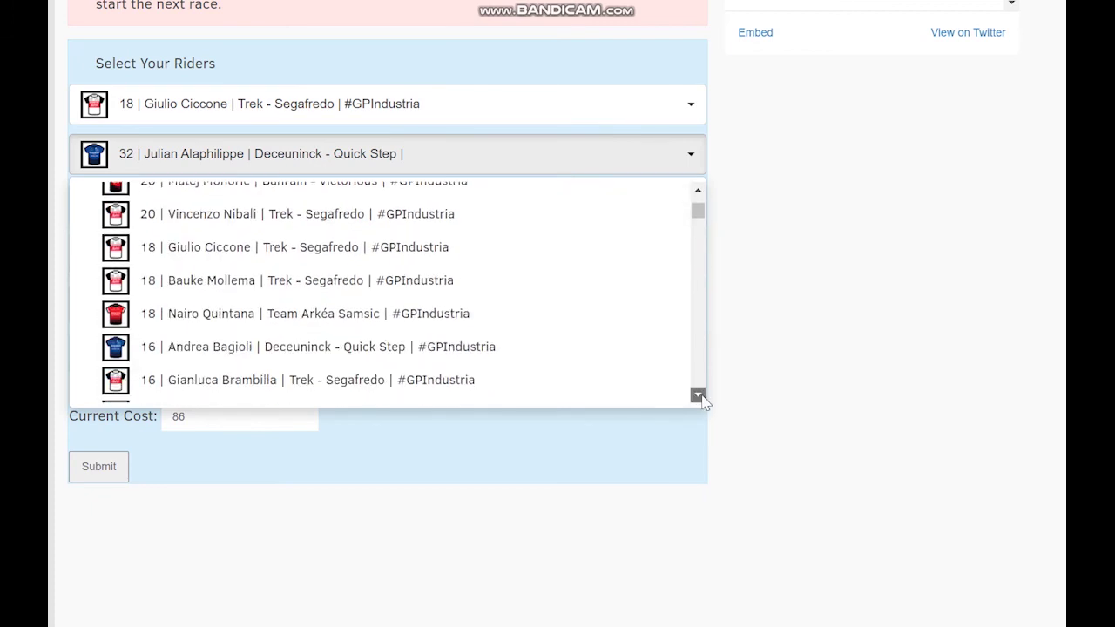
left_click(609, 348)
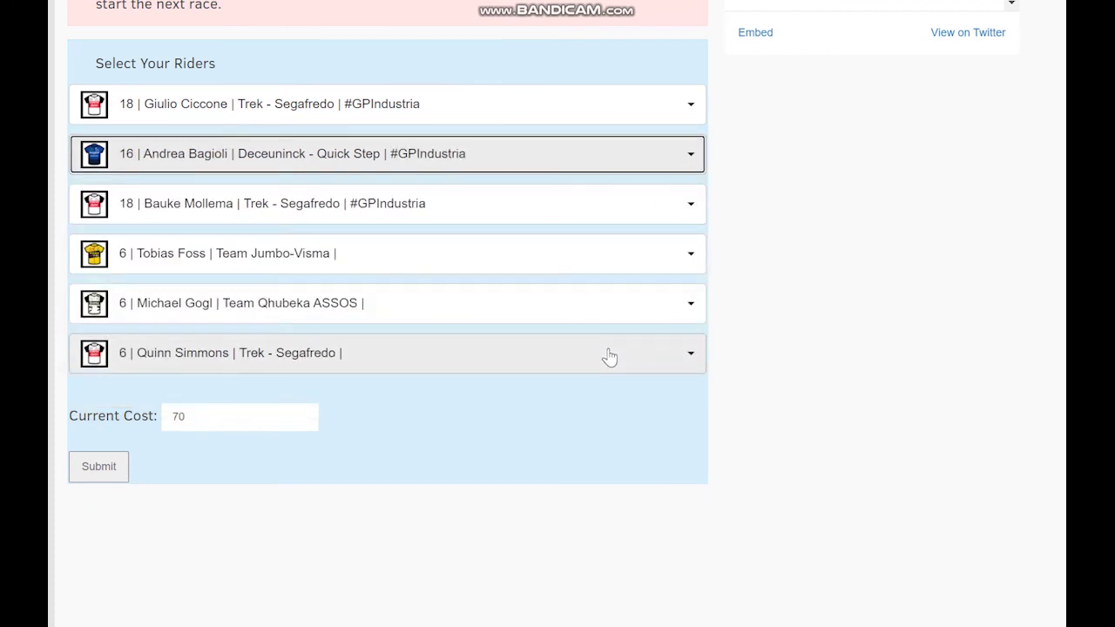
Set the fourth rider slot to Mauri Vansevenant of Deceuninck - Quick Step, from the 10-cost #GPIndustria riders.
left_click(629, 261)
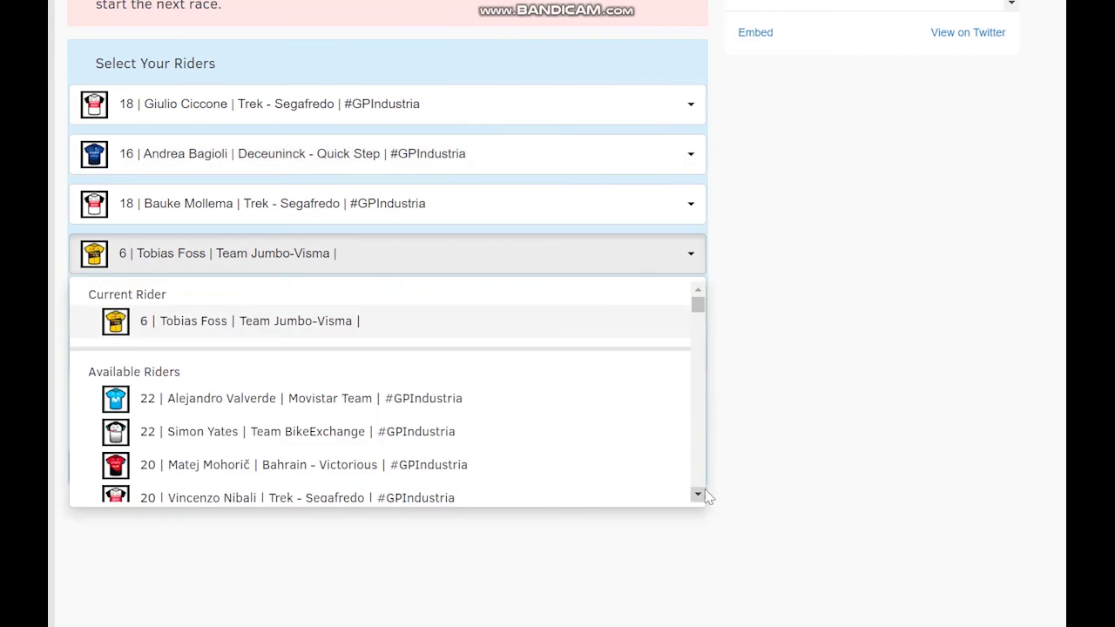
left_click(701, 493)
scroll(704, 504, "down", 5)
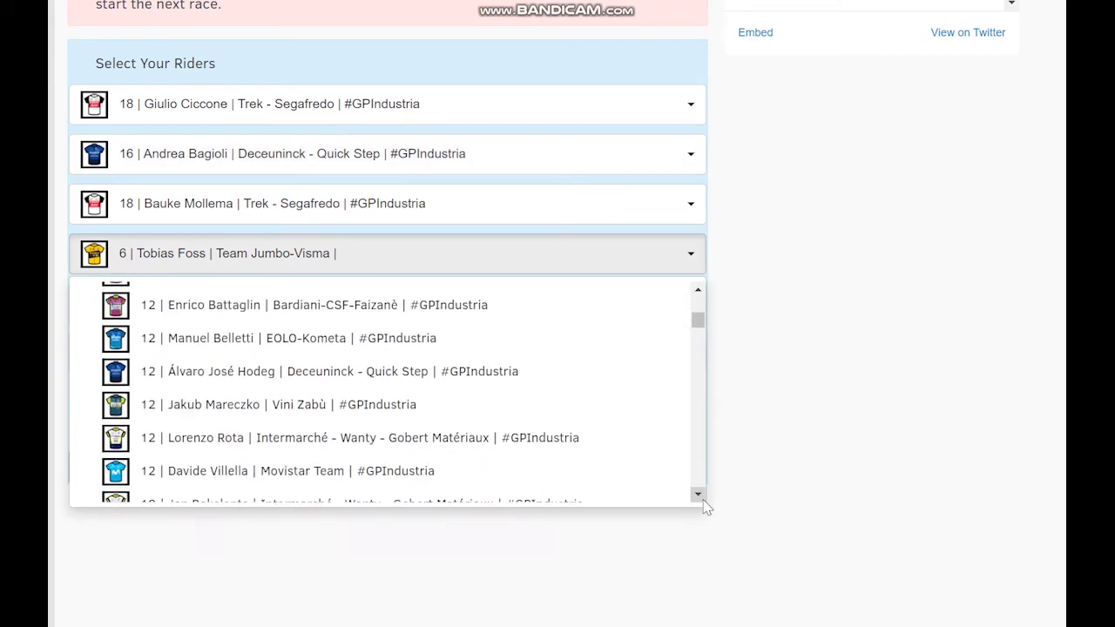
scroll(703, 504, "down", 3)
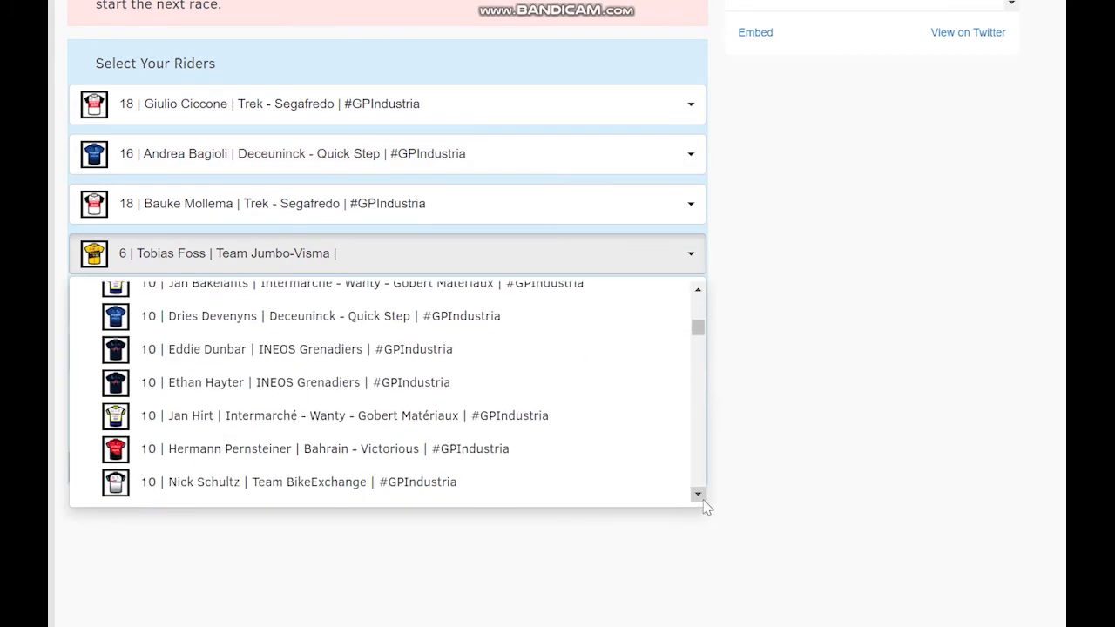
left_click(612, 451)
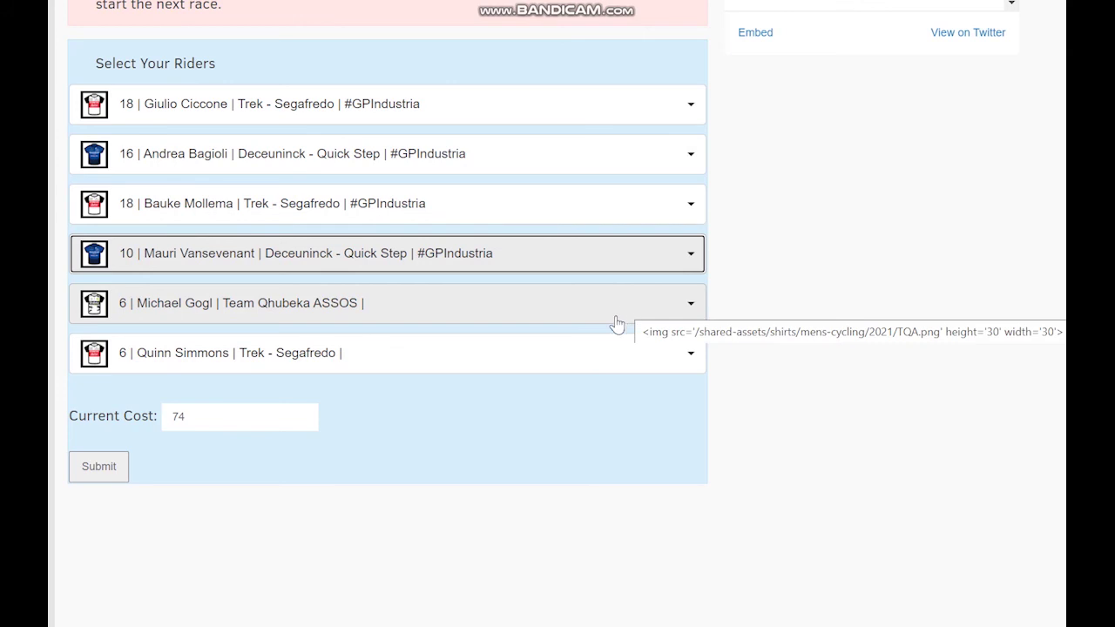
Set the fifth rider slot to Mikel Landa of Bahrain - Victorious, from the 16-cost #GPIndustria riders.
left_click(557, 306)
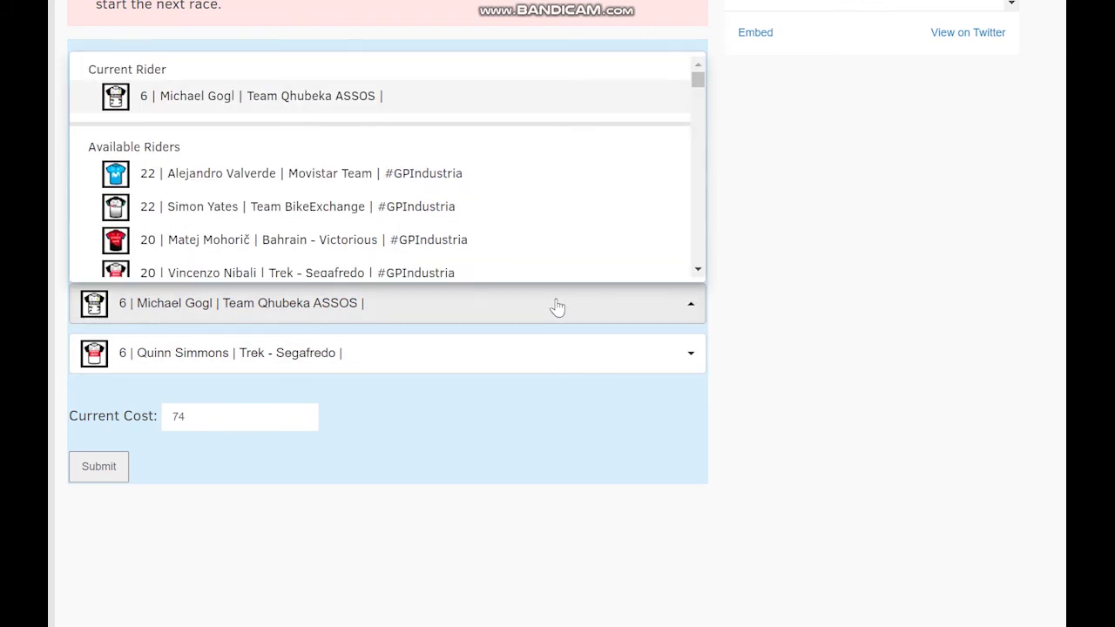
left_click(699, 269)
left_click(698, 270)
left_click(698, 269)
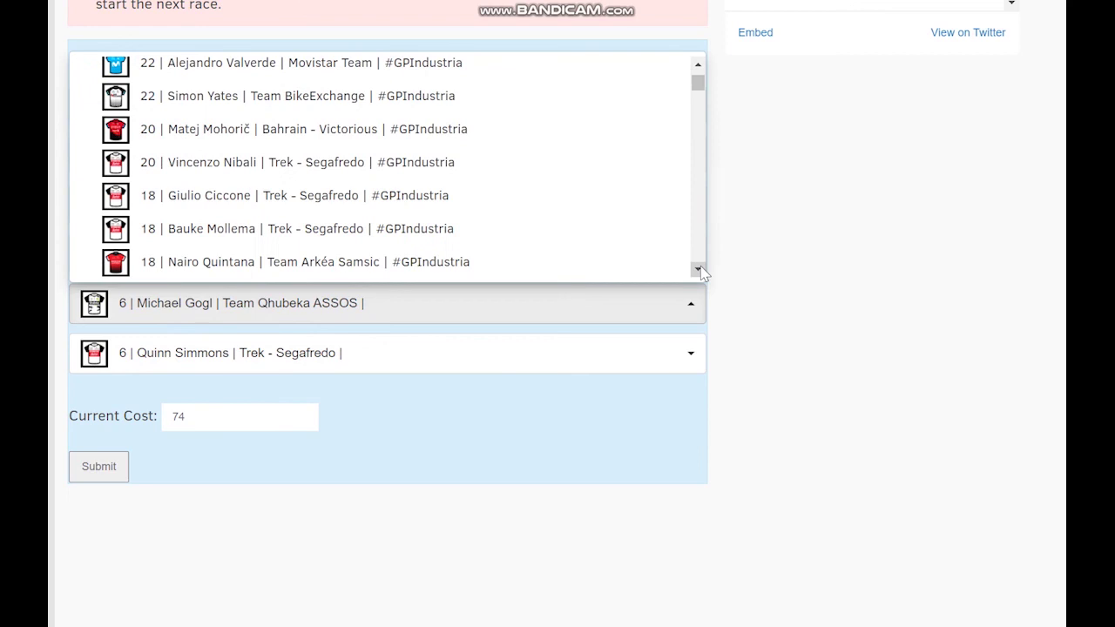
left_click(699, 269)
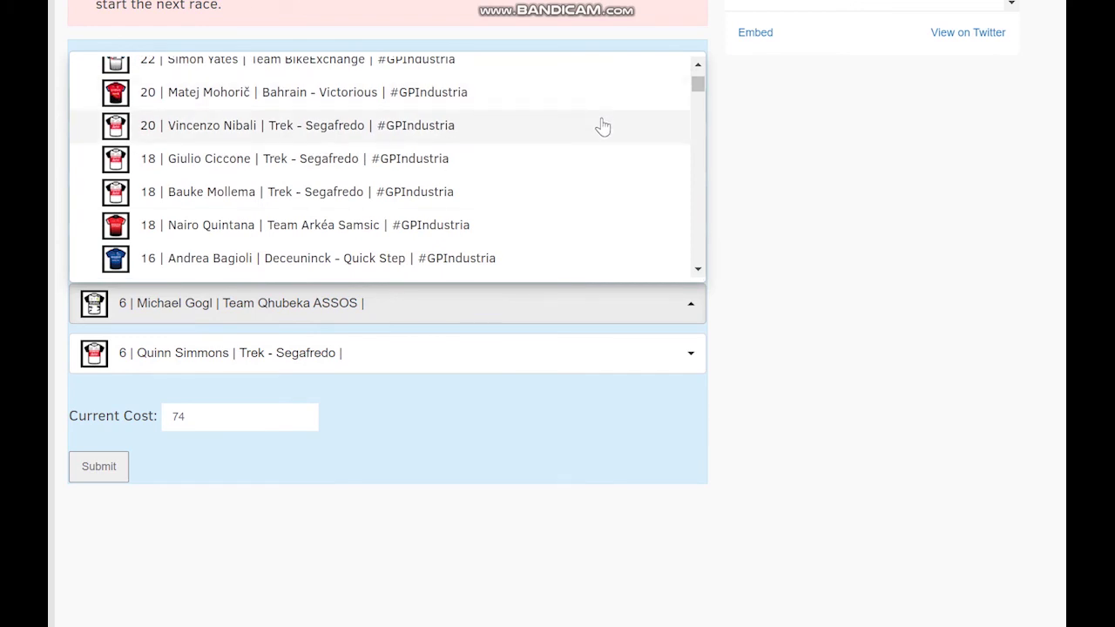
left_click(695, 271)
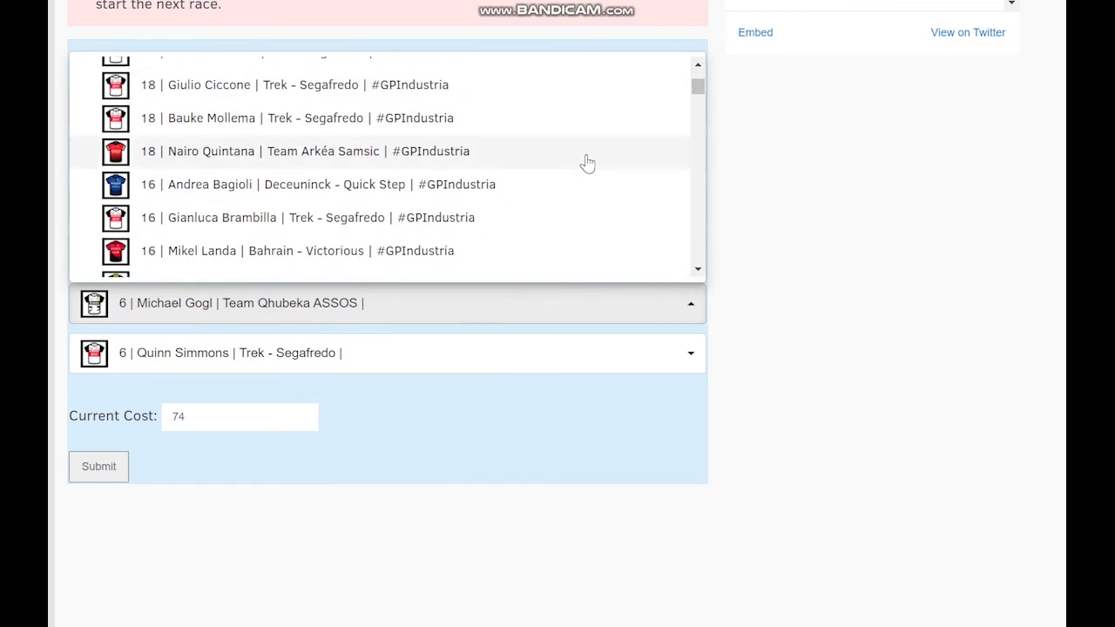
left_click(560, 255)
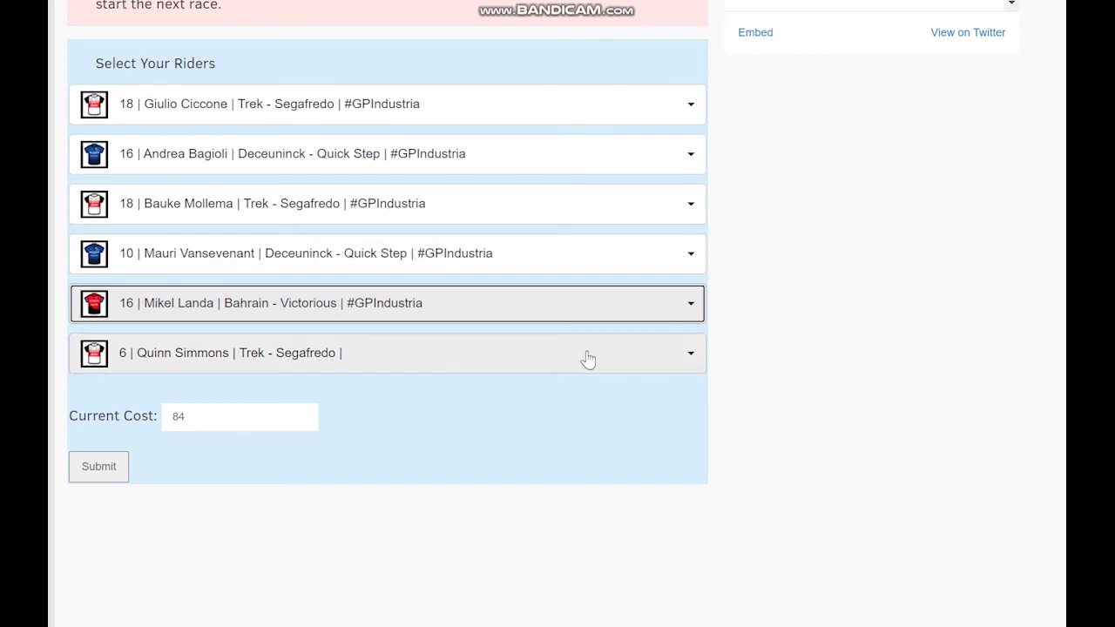
Set the sixth rider slot to Gianluca Brambilla of Trek - Segafredo, from the 16-cost #GPIndustria riders.
left_click(618, 376)
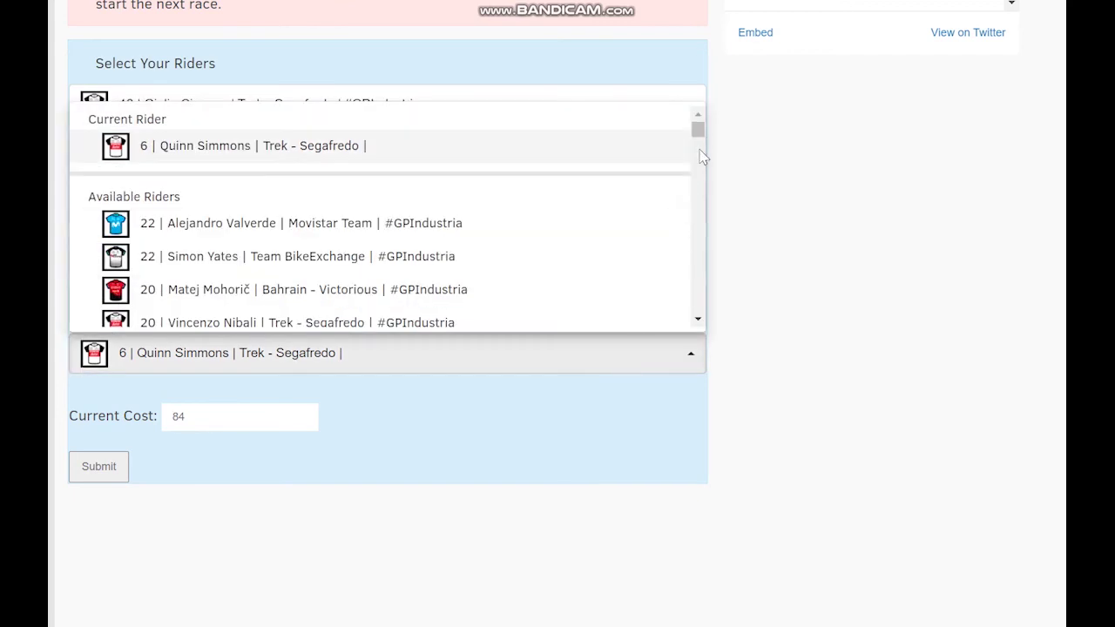
left_click_drag(697, 129, 701, 170)
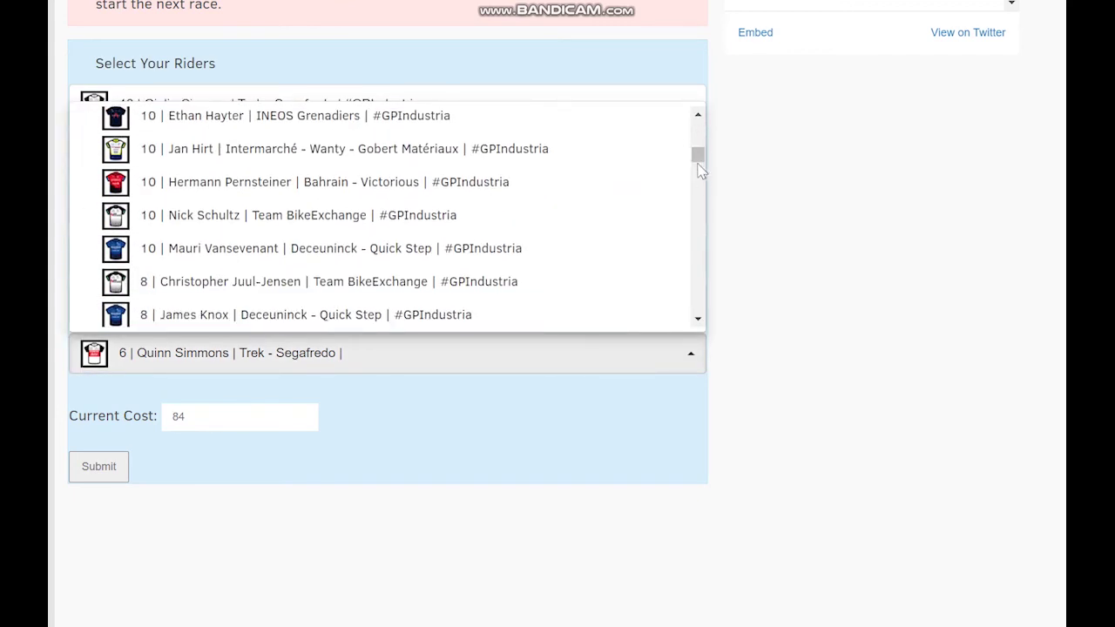
left_click(697, 115)
left_click_drag(698, 116, 697, 116)
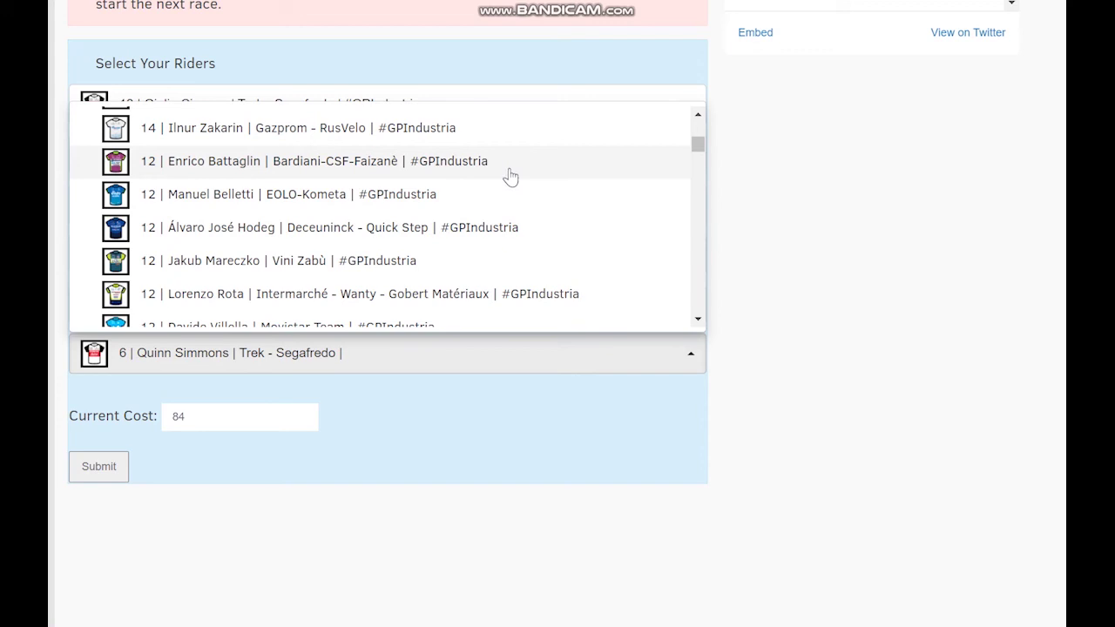
left_click(697, 115)
left_click(697, 114)
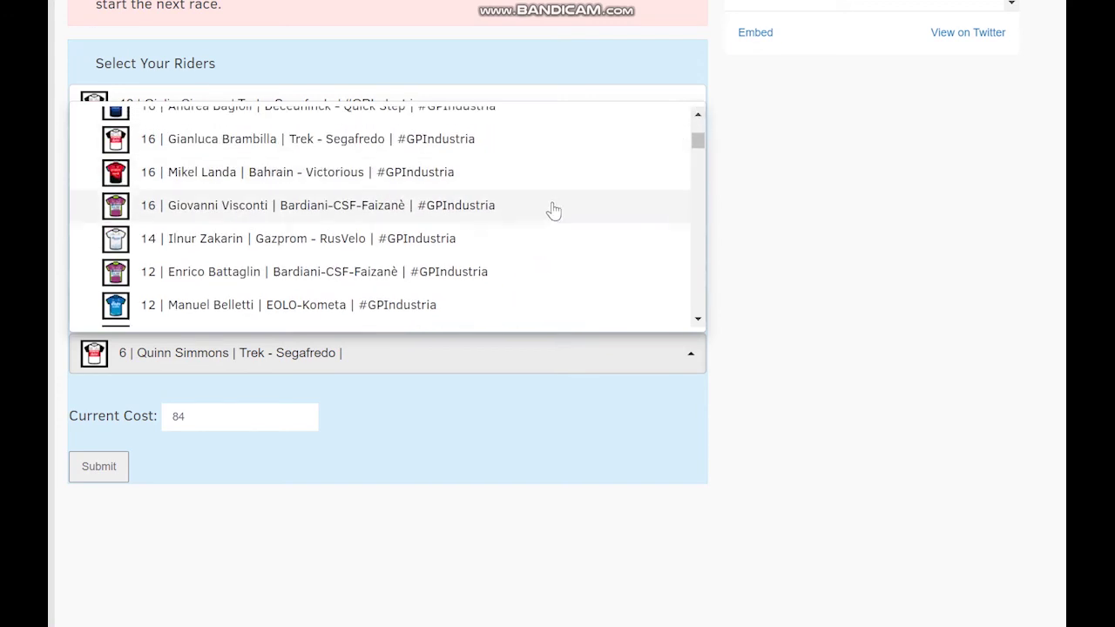
left_click(698, 115)
left_click(698, 116)
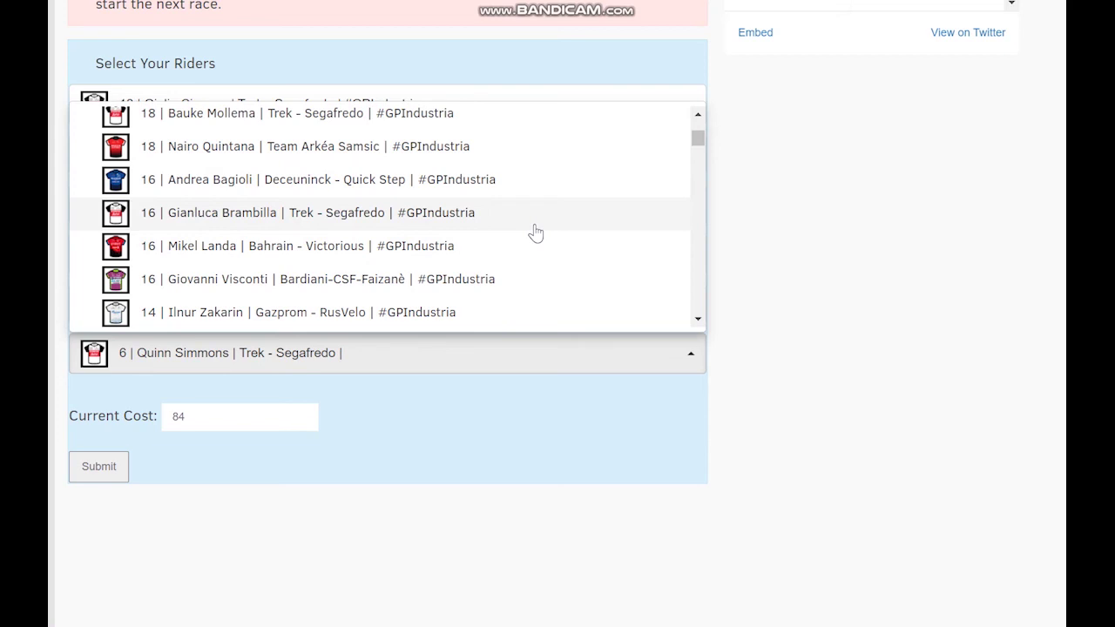
left_click(698, 319)
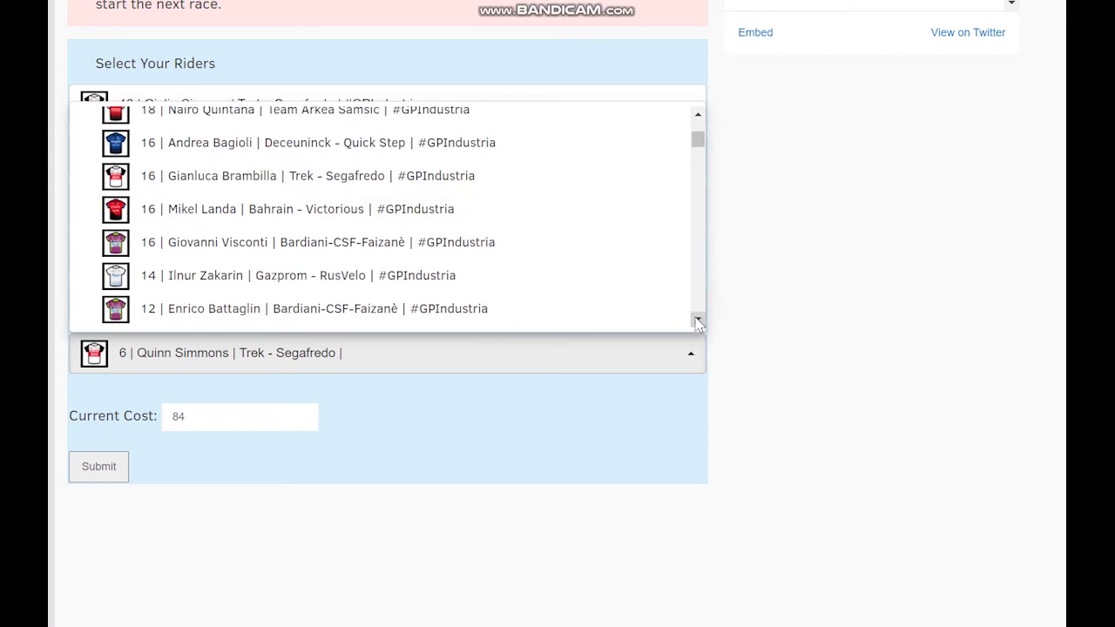
left_click(630, 188)
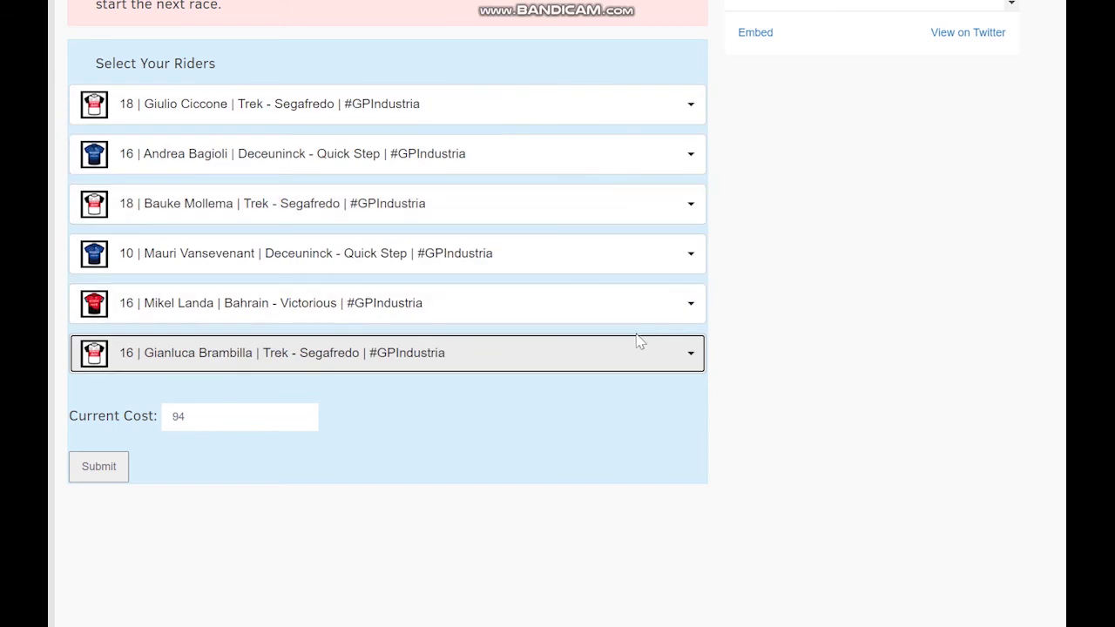
left_click(180, 416)
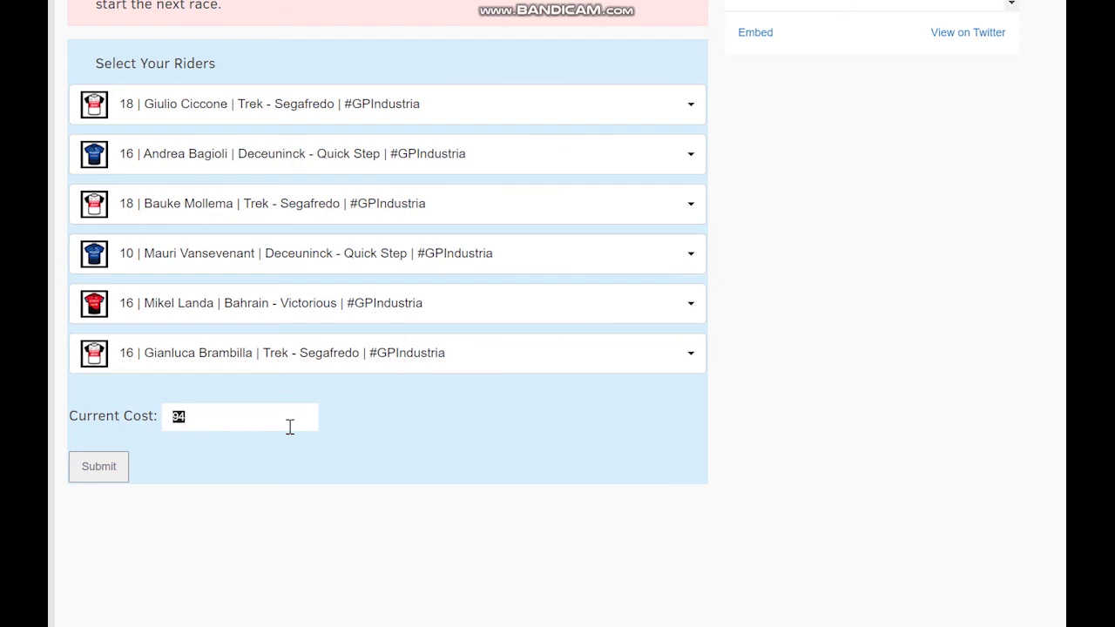
Look through the 14-, 12- and 10-cost #GPIndustria riders available for the sixth rider slot.
left_click(566, 362)
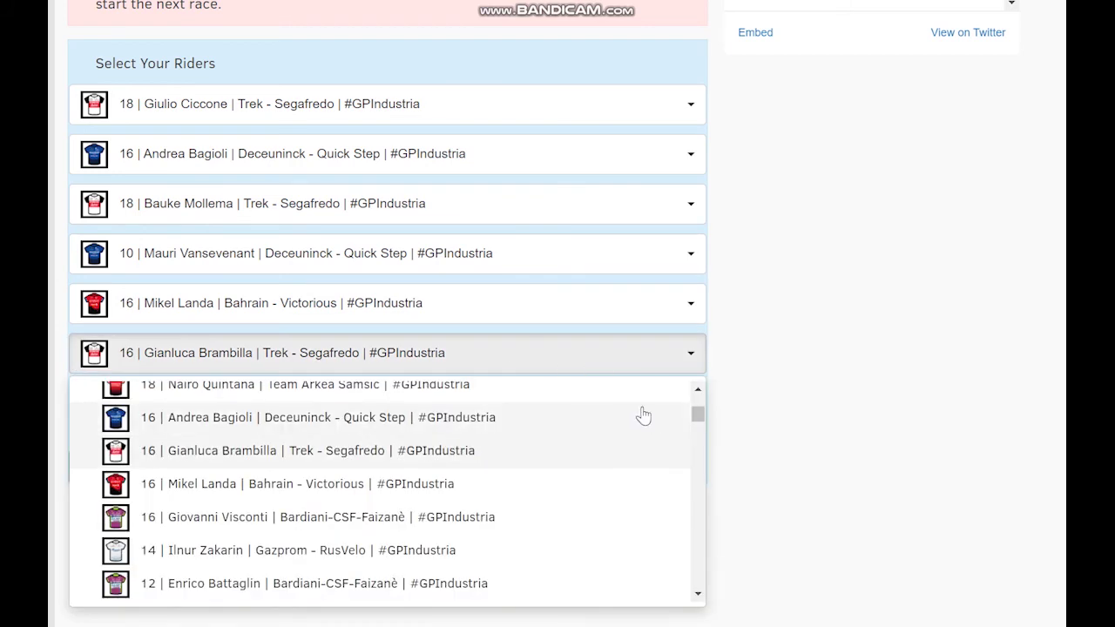
left_click(698, 595)
left_click(697, 596)
left_click(698, 596)
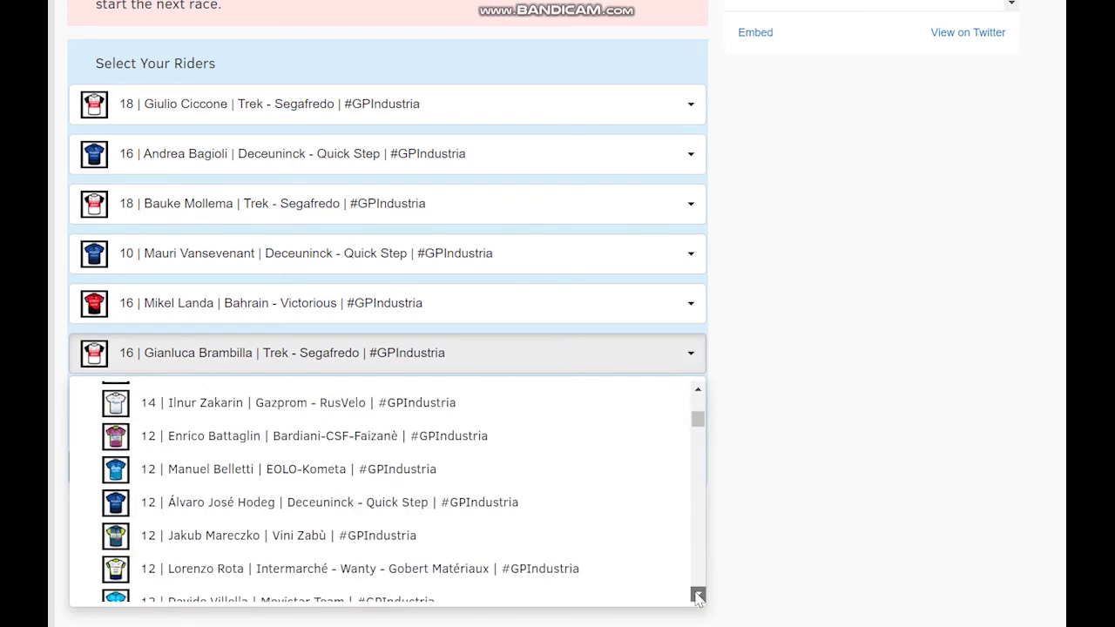
left_click(697, 595)
left_click(697, 595)
left_click(698, 595)
left_click(698, 596)
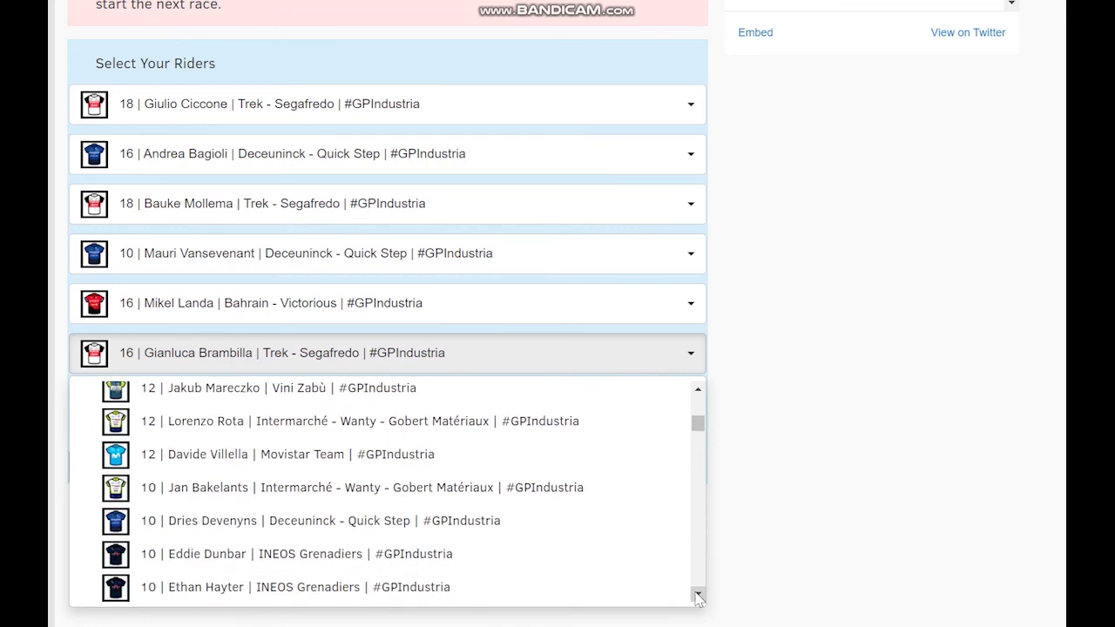
left_click(697, 595)
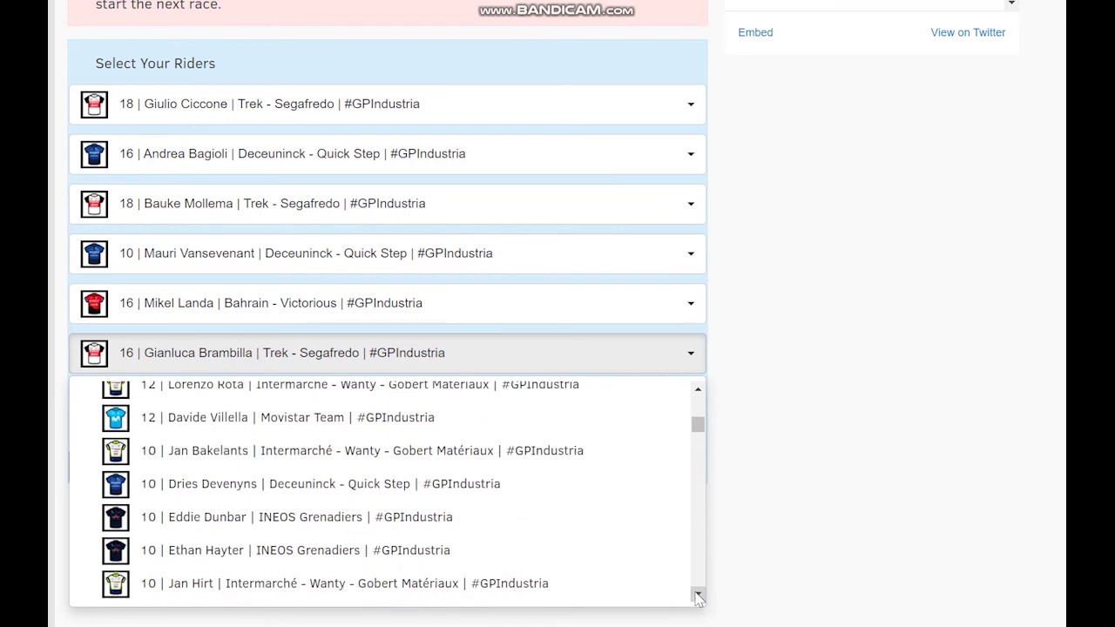
left_click(697, 595)
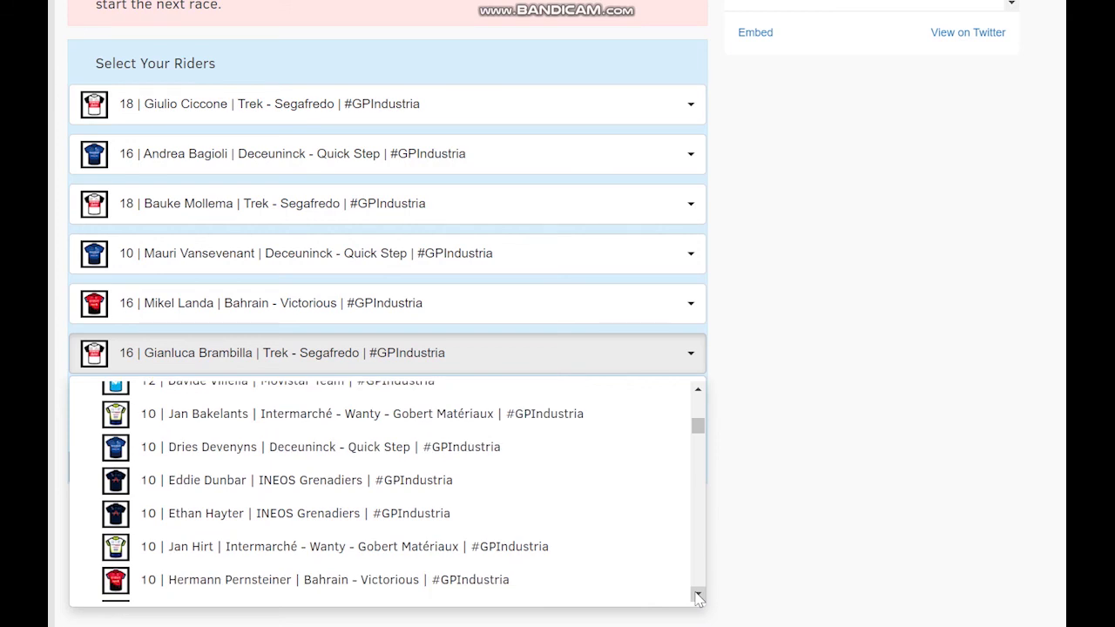
left_click(698, 595)
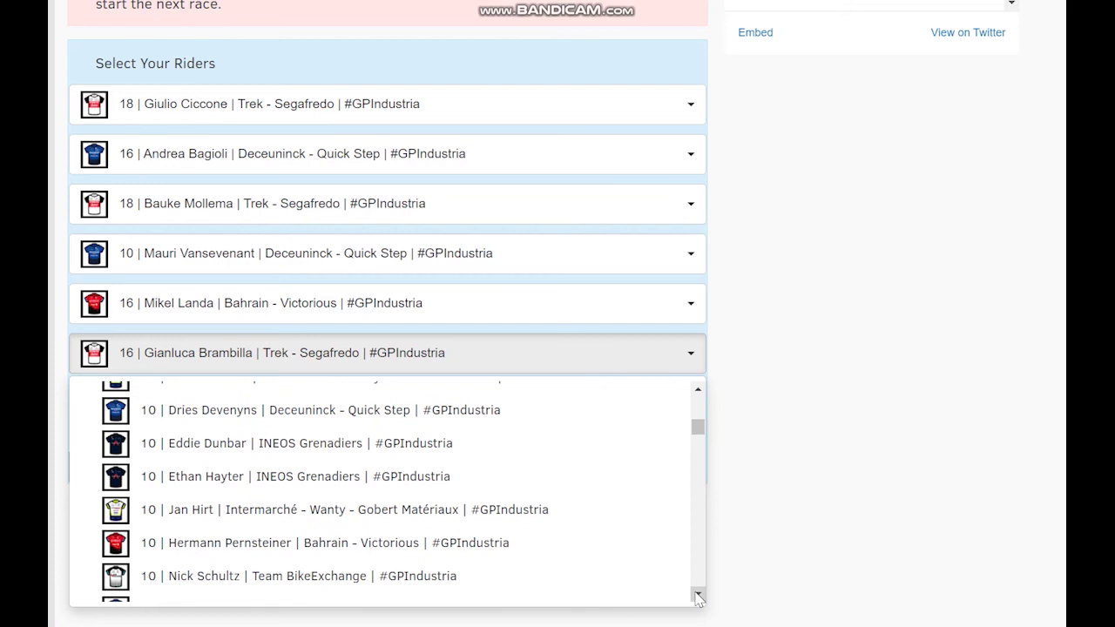
Examine the 8-cost riders and the first 6-cost riders offered for the sixth slot, down to Brent Bookwalter.
left_click(697, 596)
left_click(698, 596)
left_click(697, 596)
left_click(697, 595)
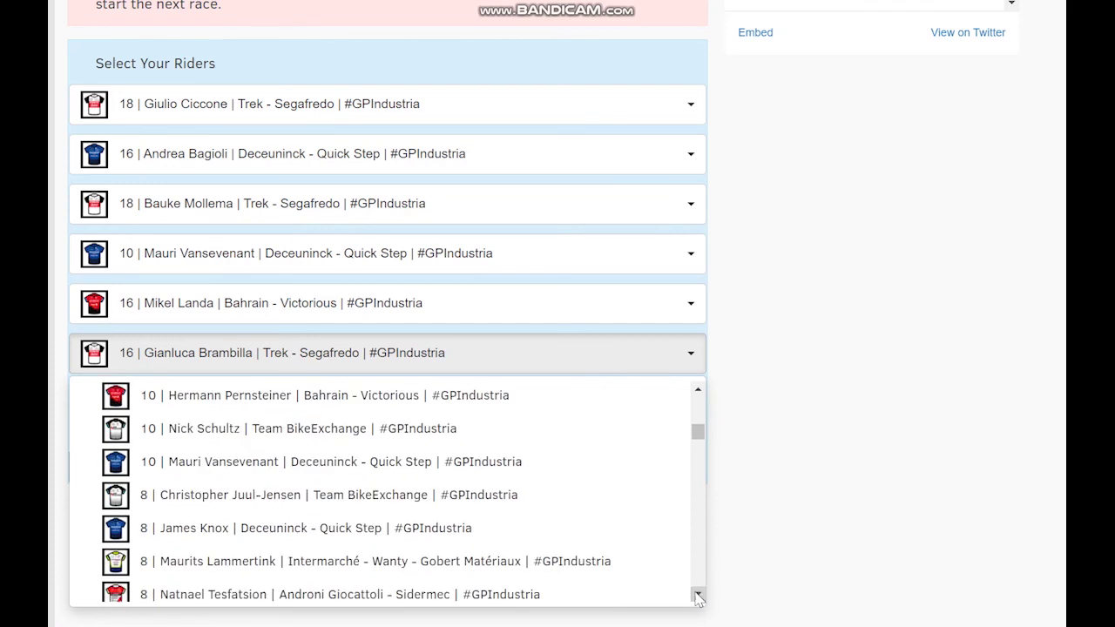
left_click(698, 596)
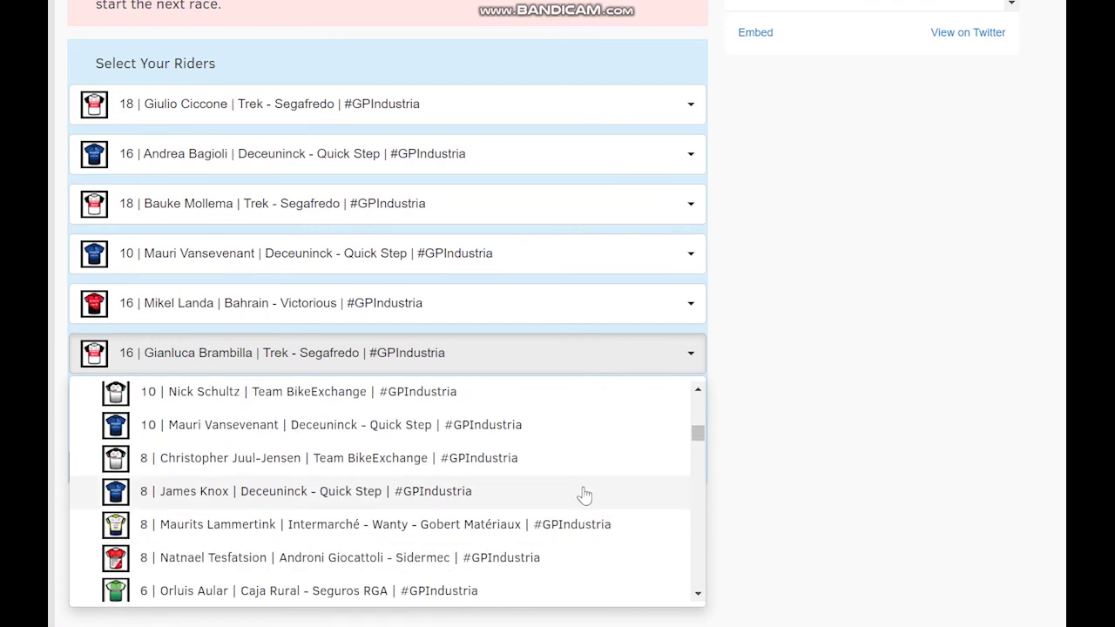
left_click(698, 596)
left_click(698, 596)
left_click(697, 596)
left_click(697, 595)
left_click(698, 596)
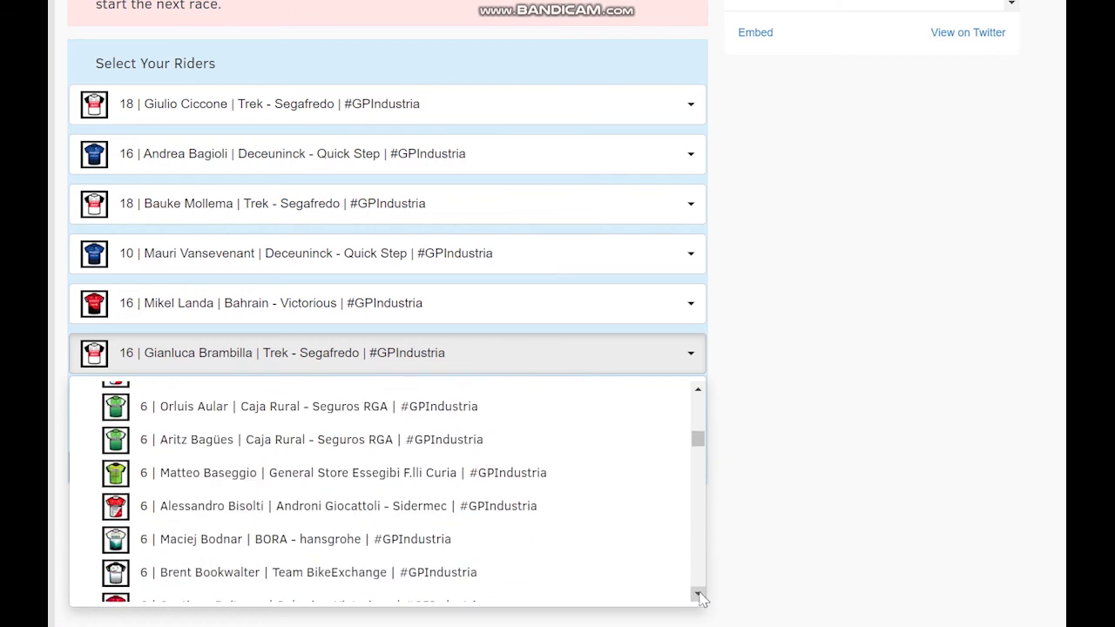
Review the 6-cost #GPIndustria riders for the sixth slot from Santiago Buitrago down to Sebastián Henao.
left_click(697, 596)
left_click(697, 596)
left_click(698, 595)
left_click(697, 595)
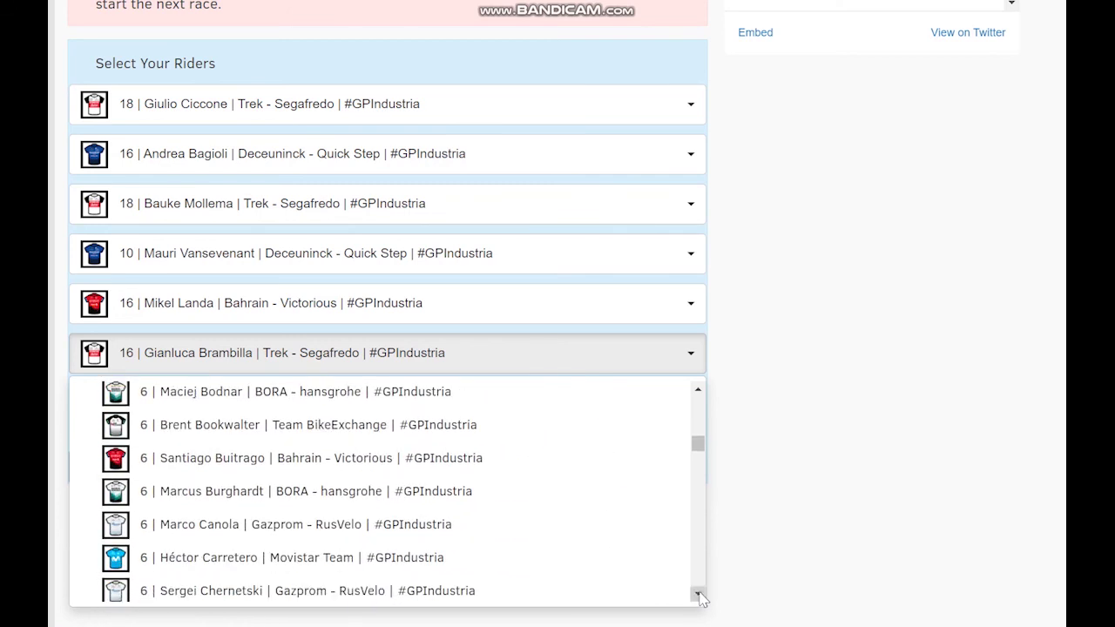
left_click(698, 596)
left_click(698, 596)
left_click(698, 595)
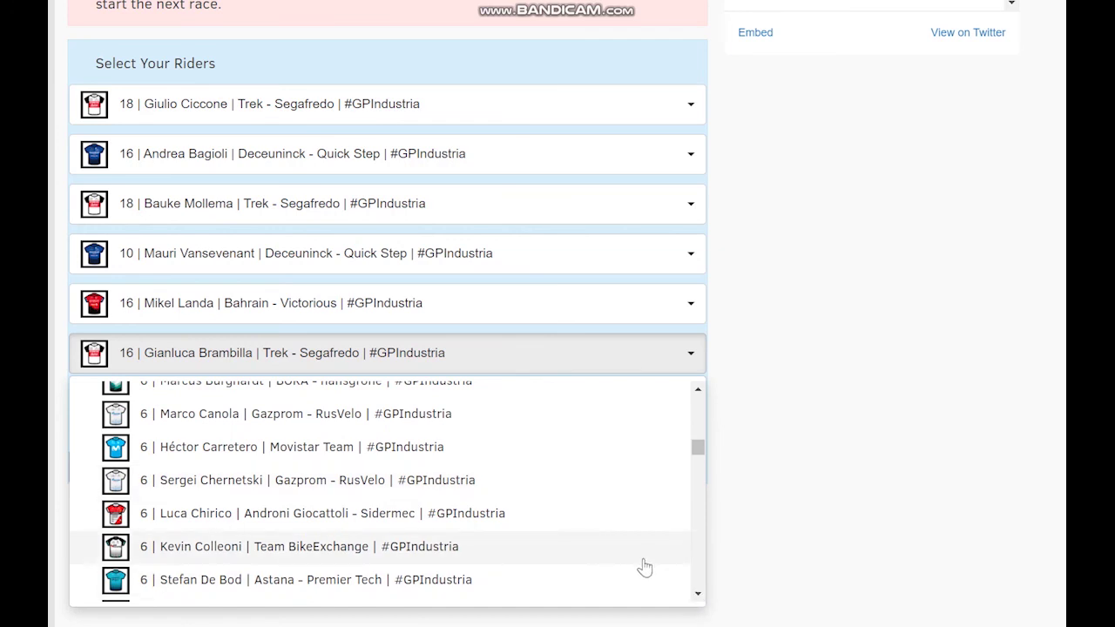
left_click(698, 594)
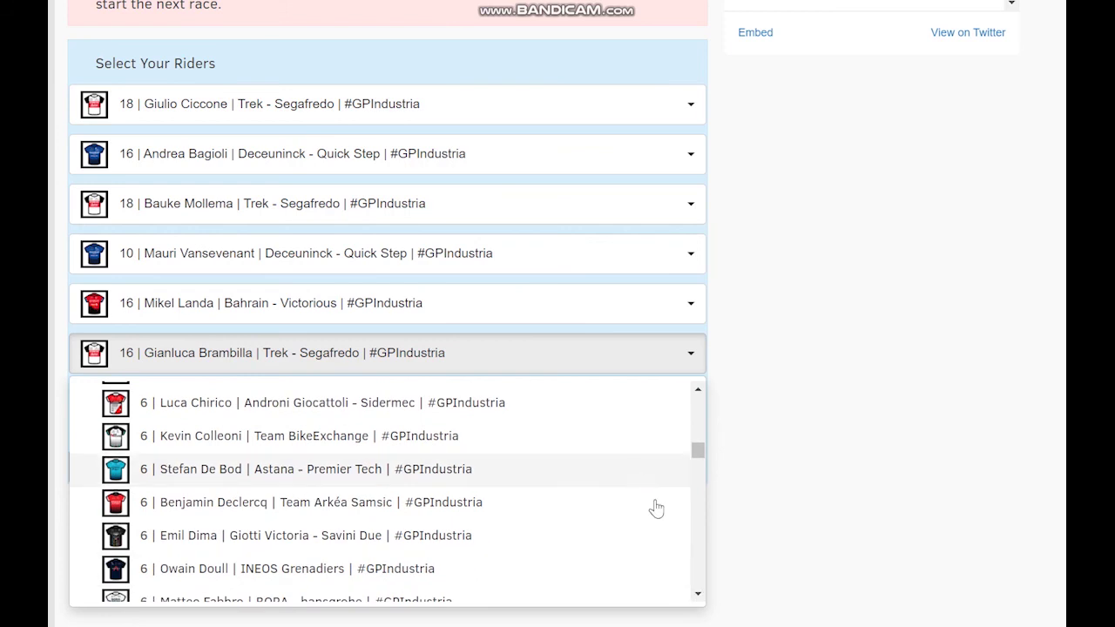
left_click(697, 594)
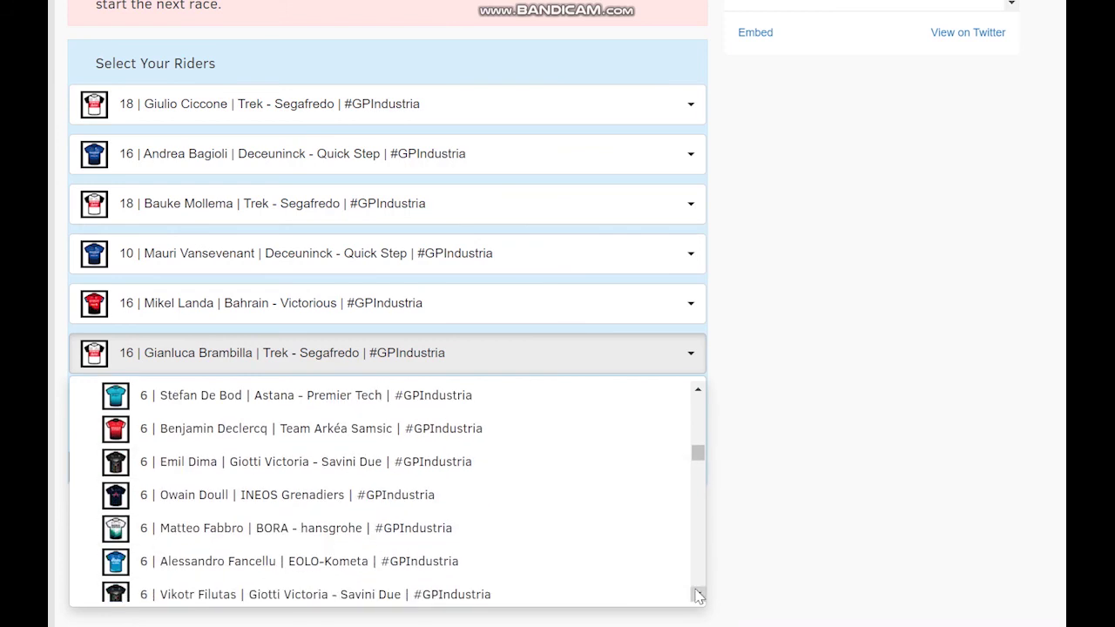
left_click(697, 594)
left_click(698, 594)
left_click(697, 594)
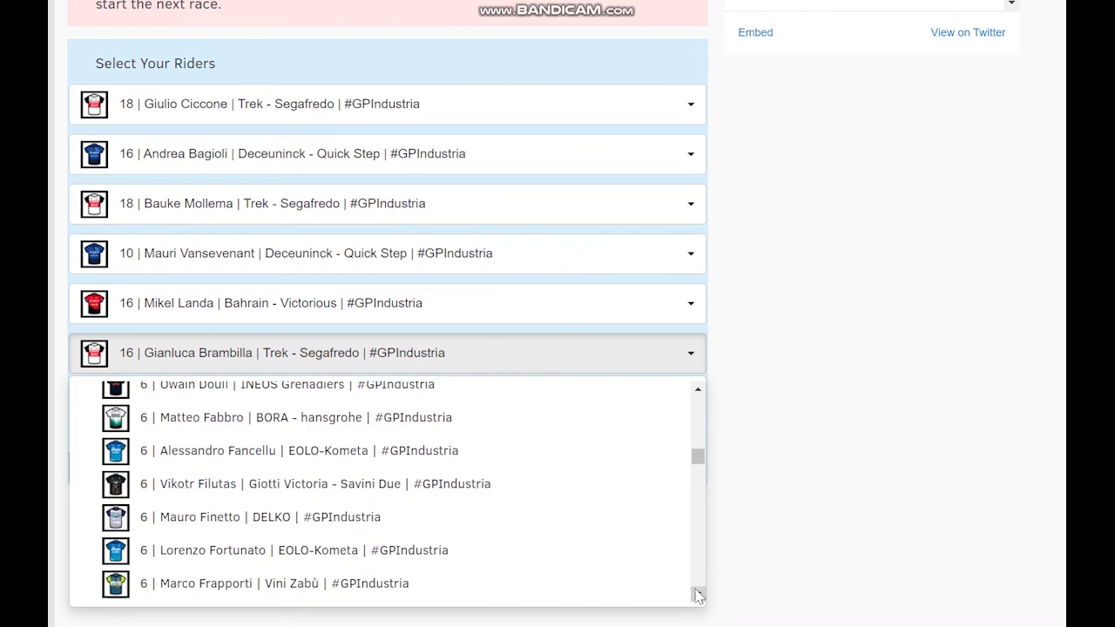
left_click(697, 594)
left_click(697, 594)
left_click(698, 594)
left_click(697, 594)
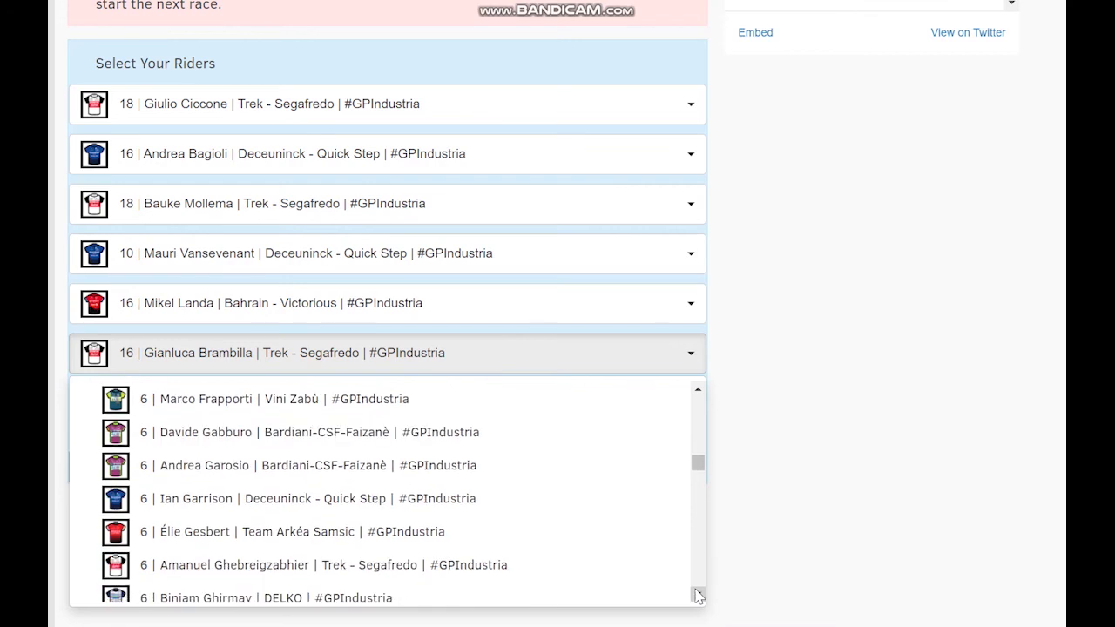
left_click(698, 593)
left_click(698, 594)
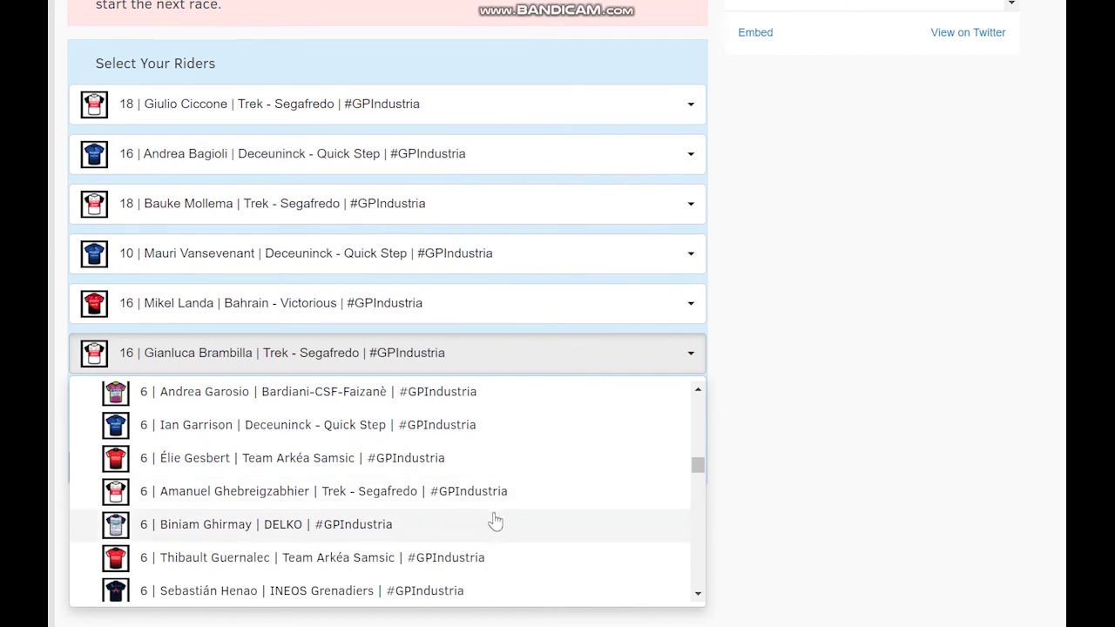
Review the remaining 6-cost riders for the sixth slot, from Mikel Iturria down to Andrey Zeits.
left_click(698, 593)
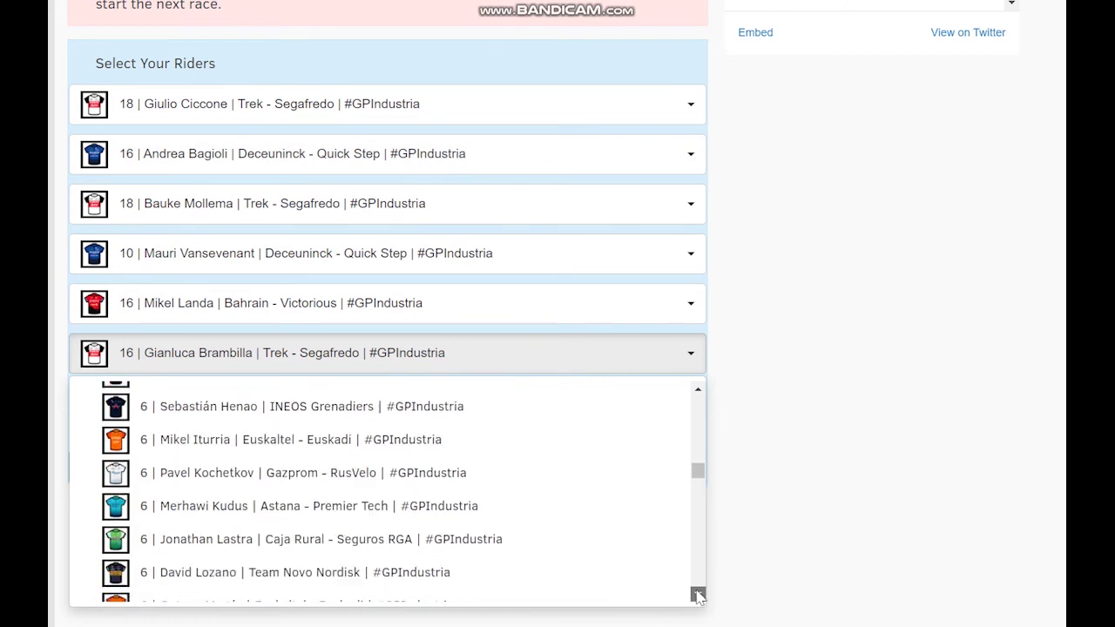
left_click(697, 594)
left_click(697, 594)
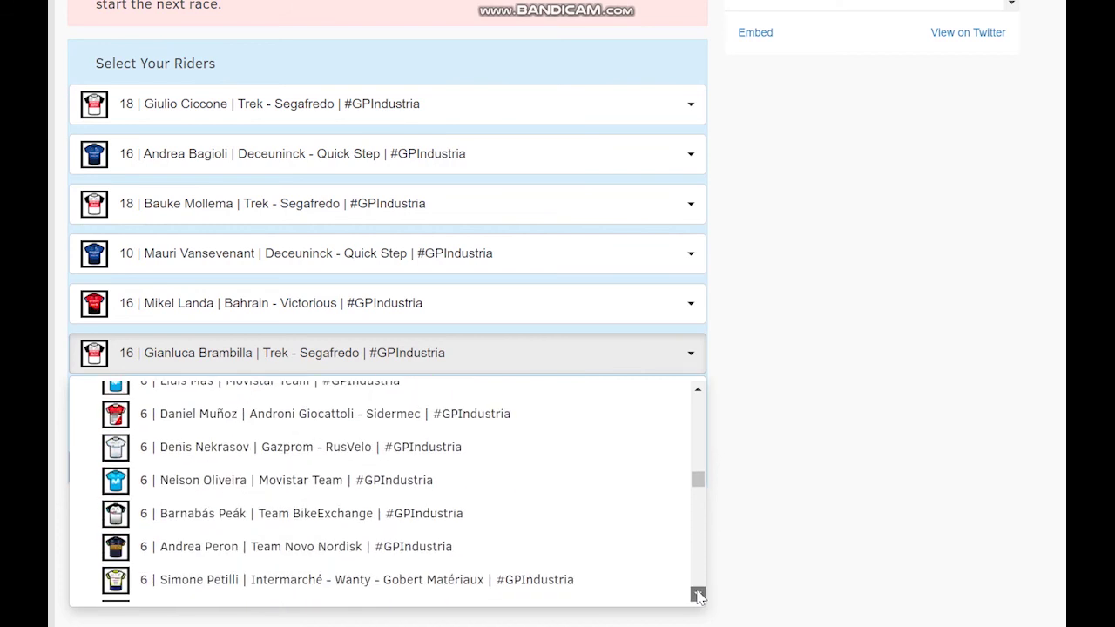
left_click(697, 594)
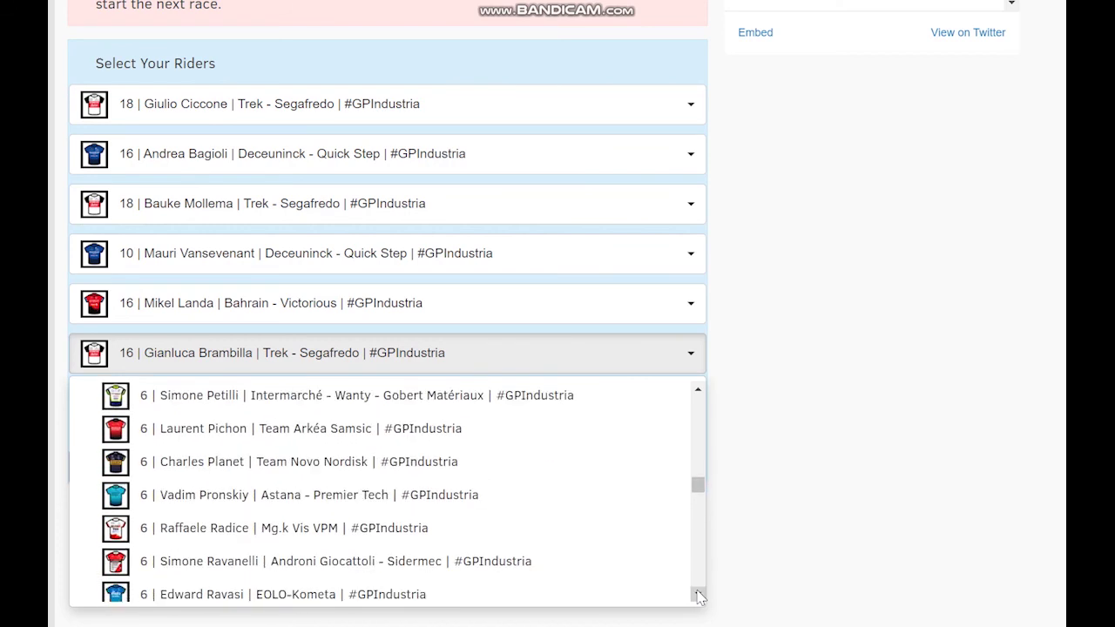
left_click(697, 594)
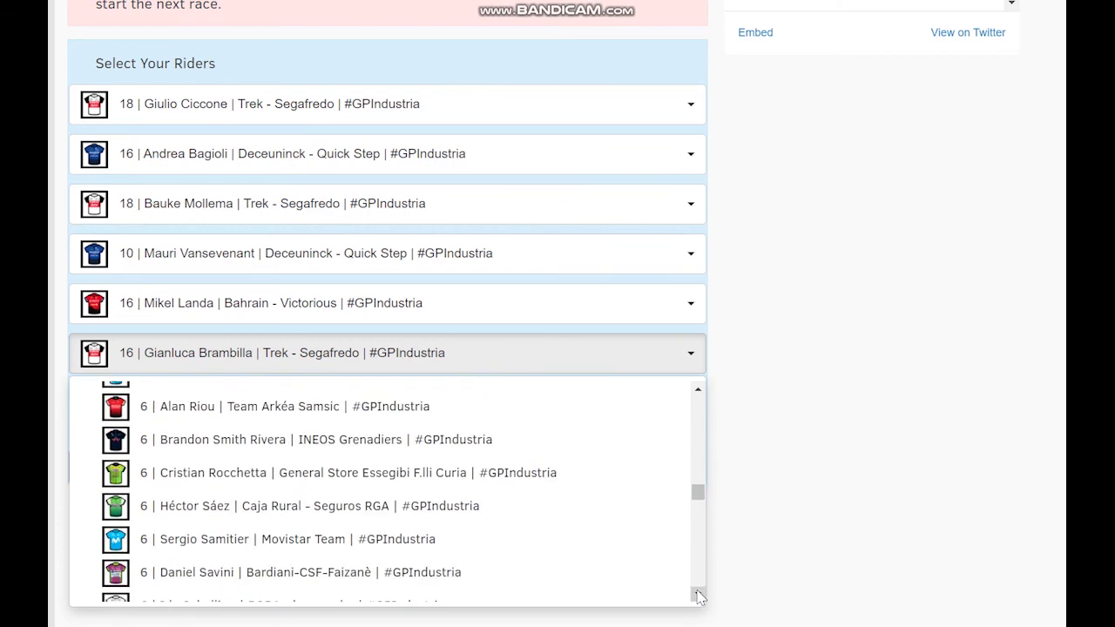
left_click(697, 594)
left_click(697, 594)
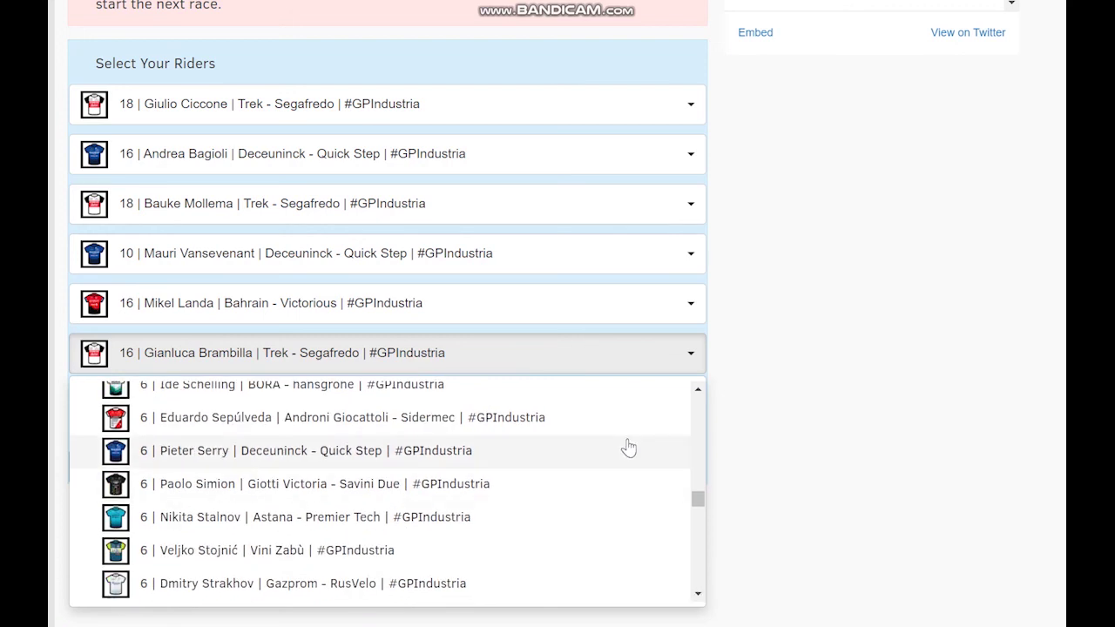
left_click(698, 594)
left_click(697, 594)
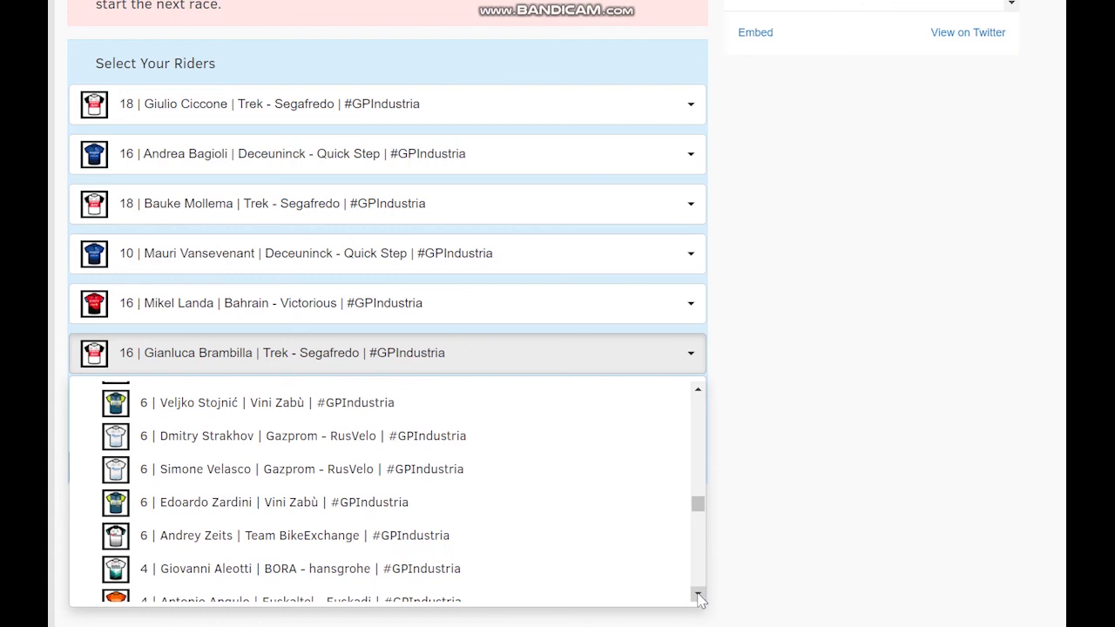
Browse the 4-cost riders to the end of the sixth slot's list, and close it keeping Gianluca Brambilla selected.
left_click(697, 594)
left_click(698, 594)
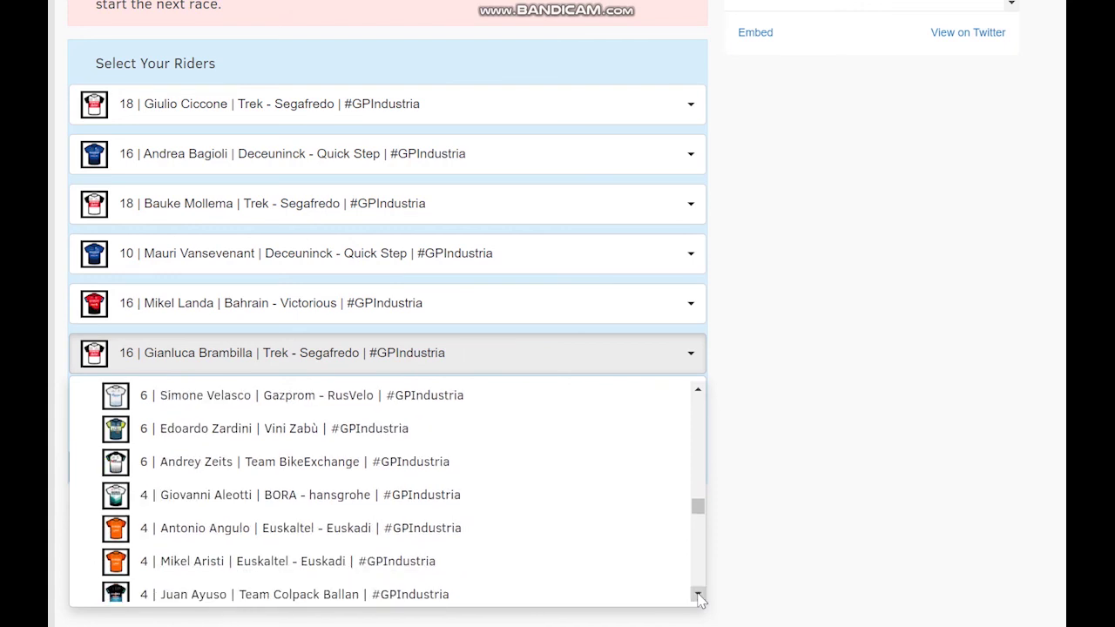
left_click(698, 593)
left_click(697, 594)
left_click(698, 593)
left_click(697, 594)
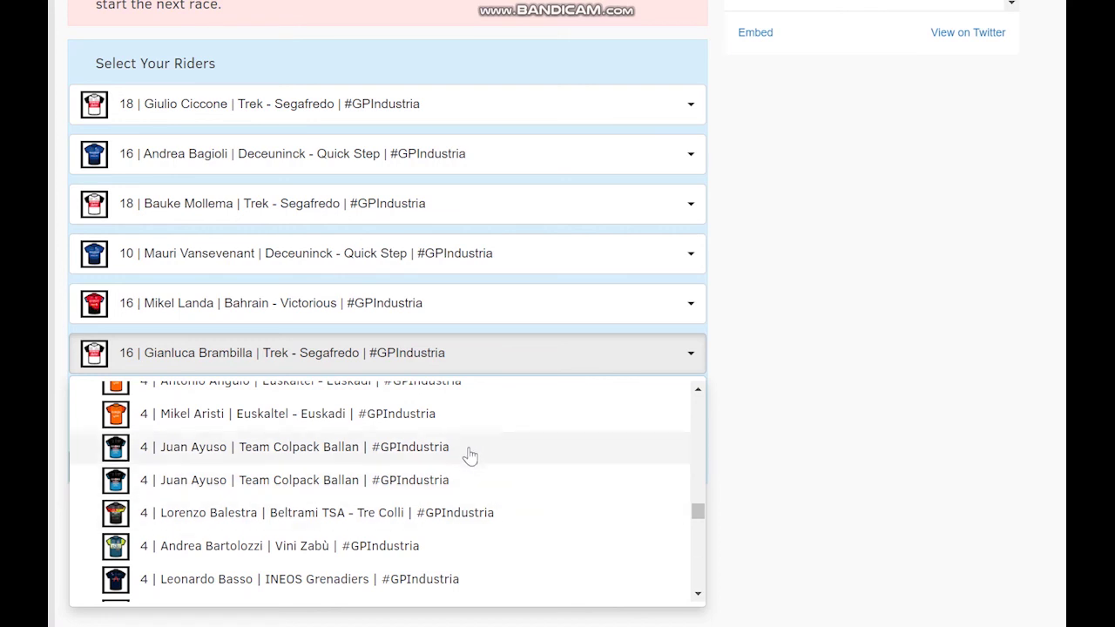
left_click(698, 593)
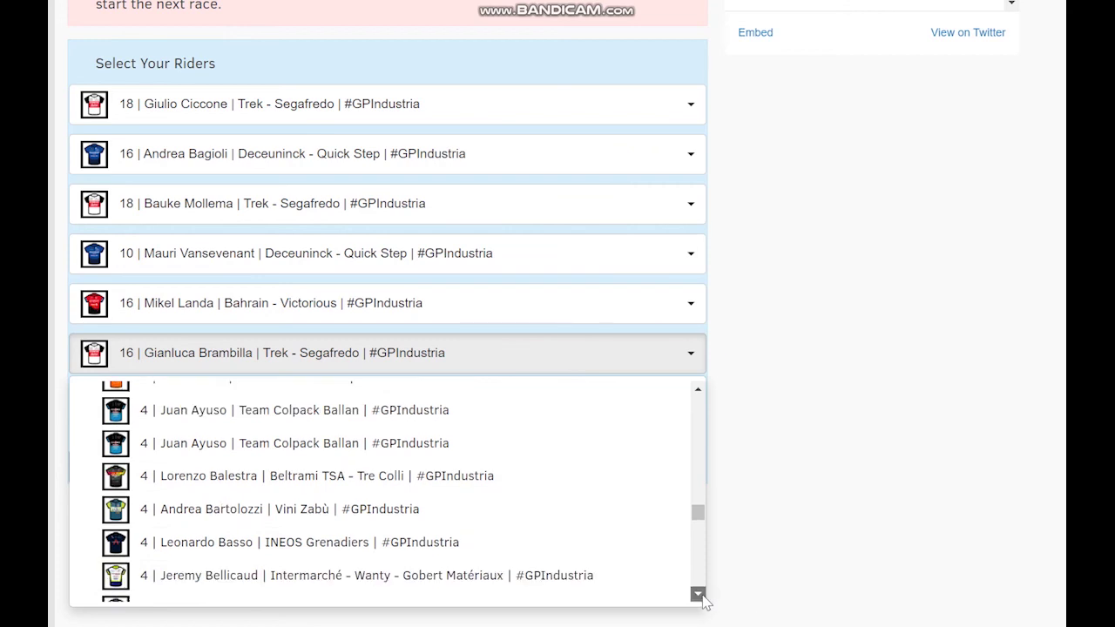
left_click_drag(702, 596, 702, 597)
left_click(702, 598)
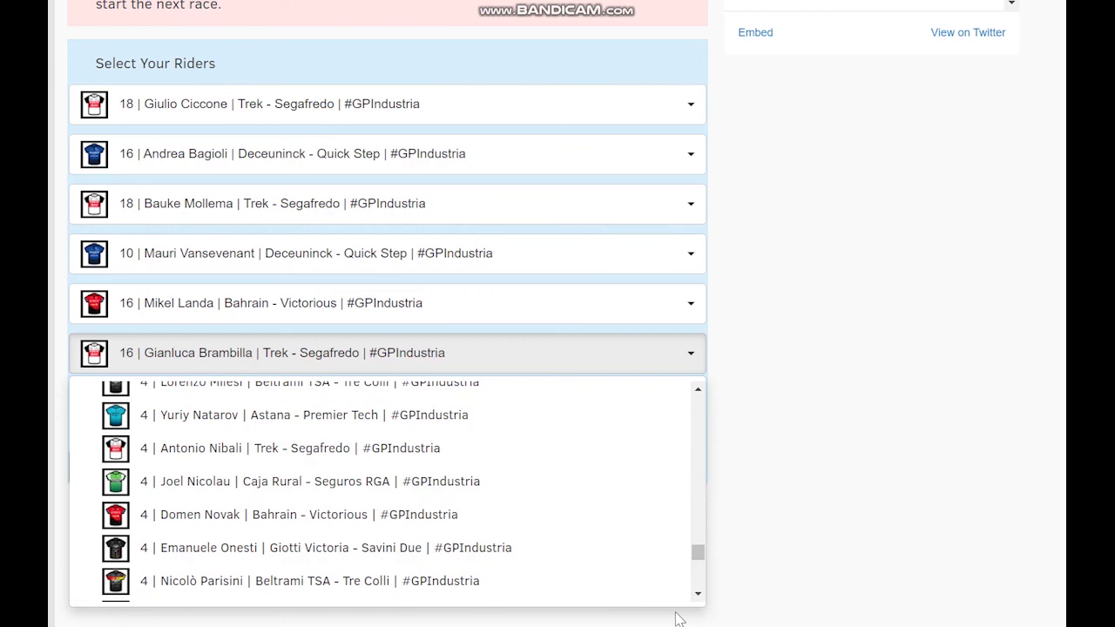
left_click_drag(700, 599, 700, 601)
left_click(700, 599)
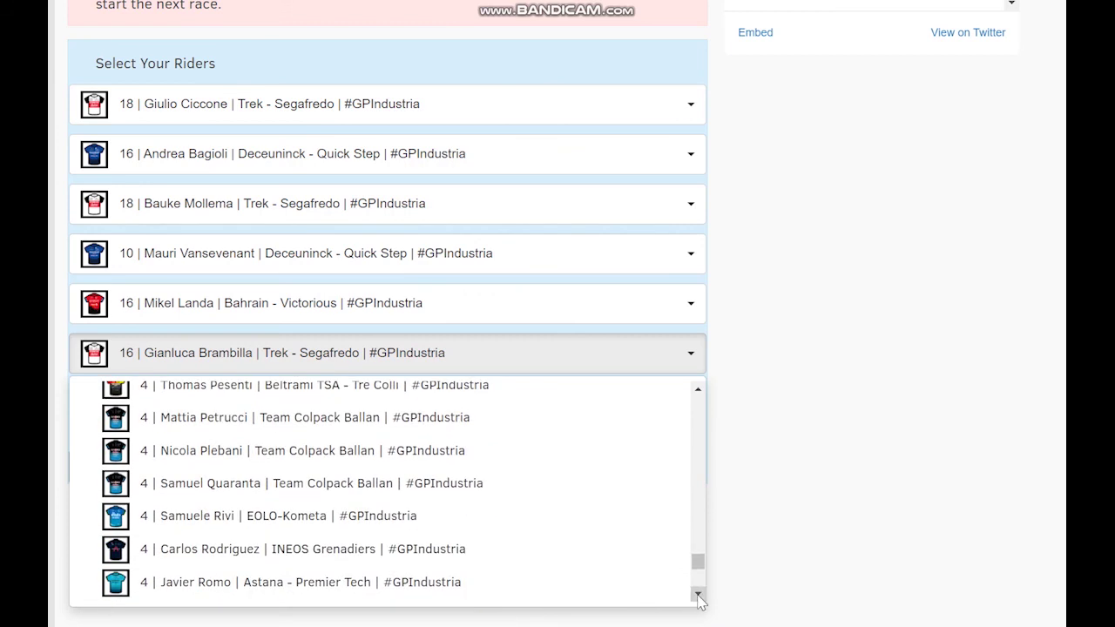
left_click(700, 599)
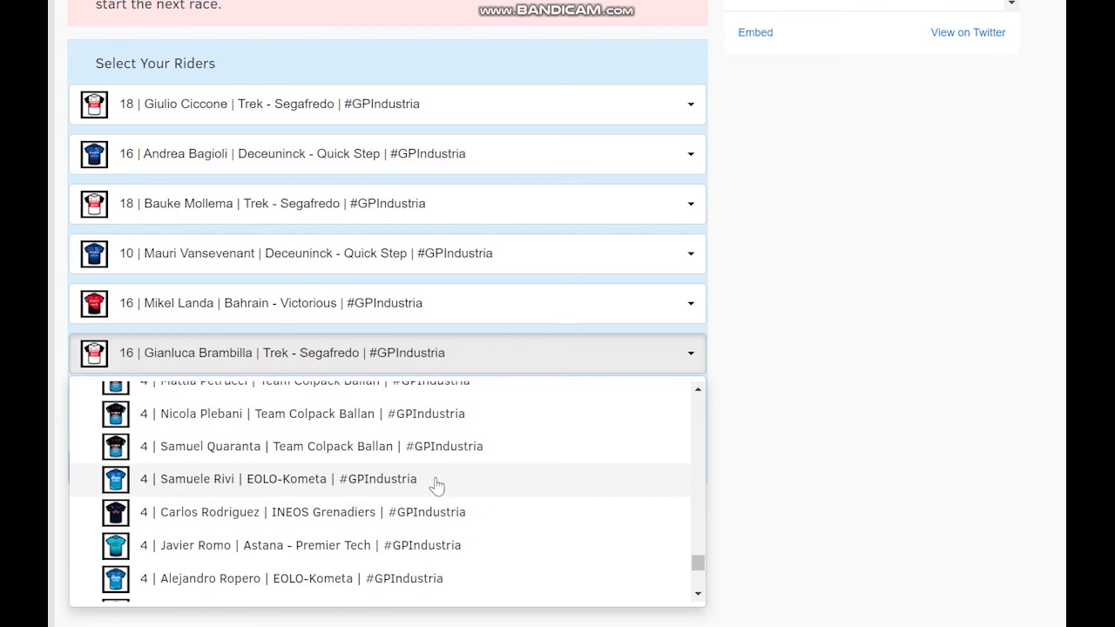
left_click(697, 593)
left_click_drag(697, 593, 702, 600)
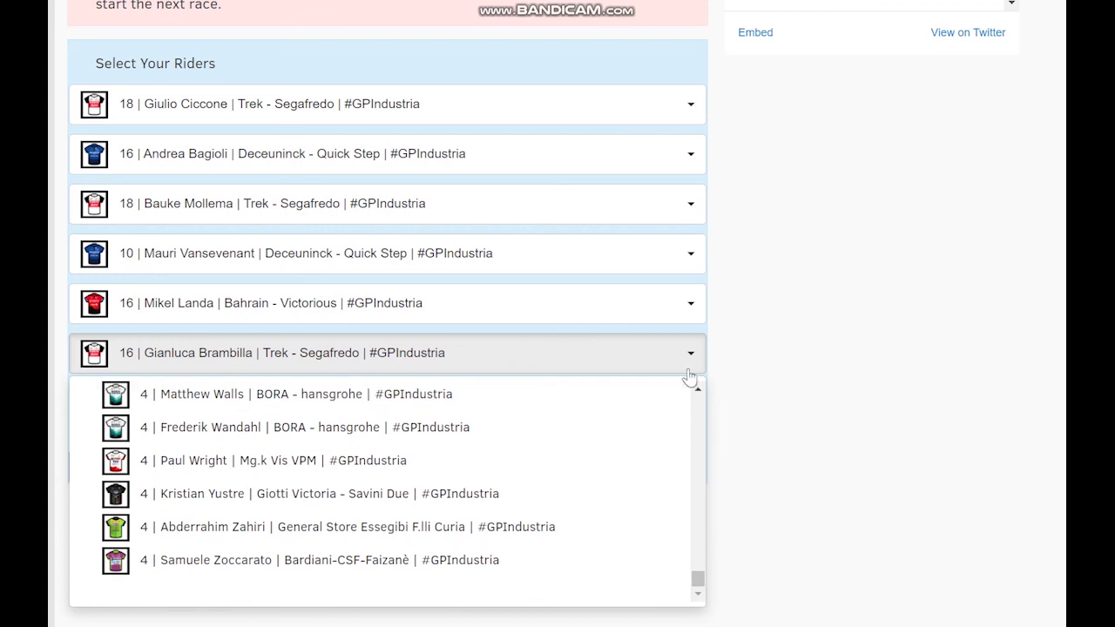
left_click(687, 365)
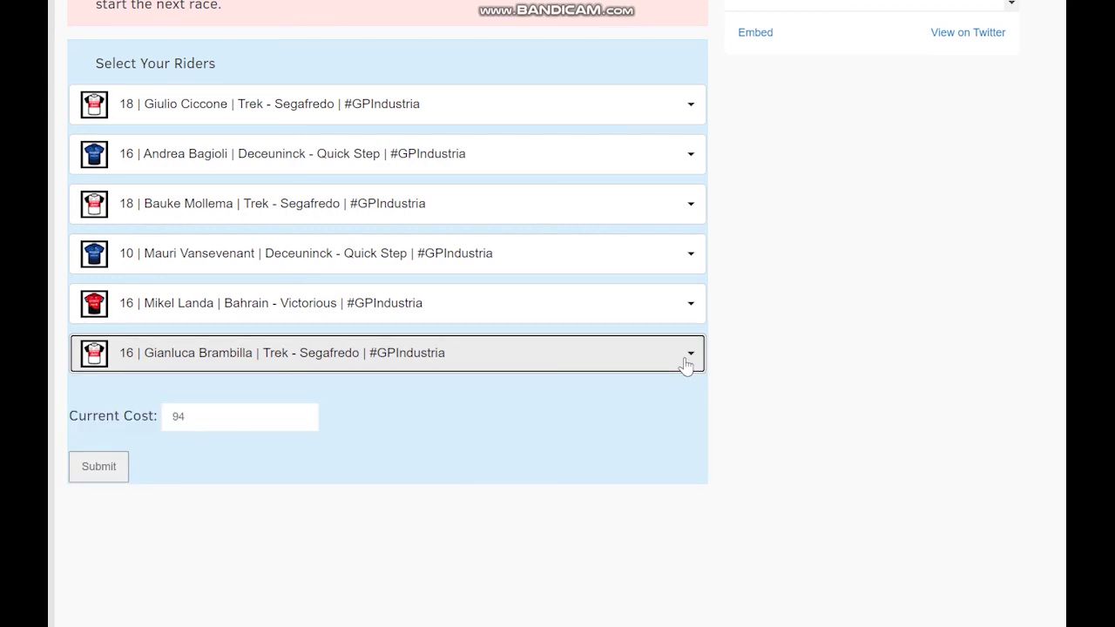